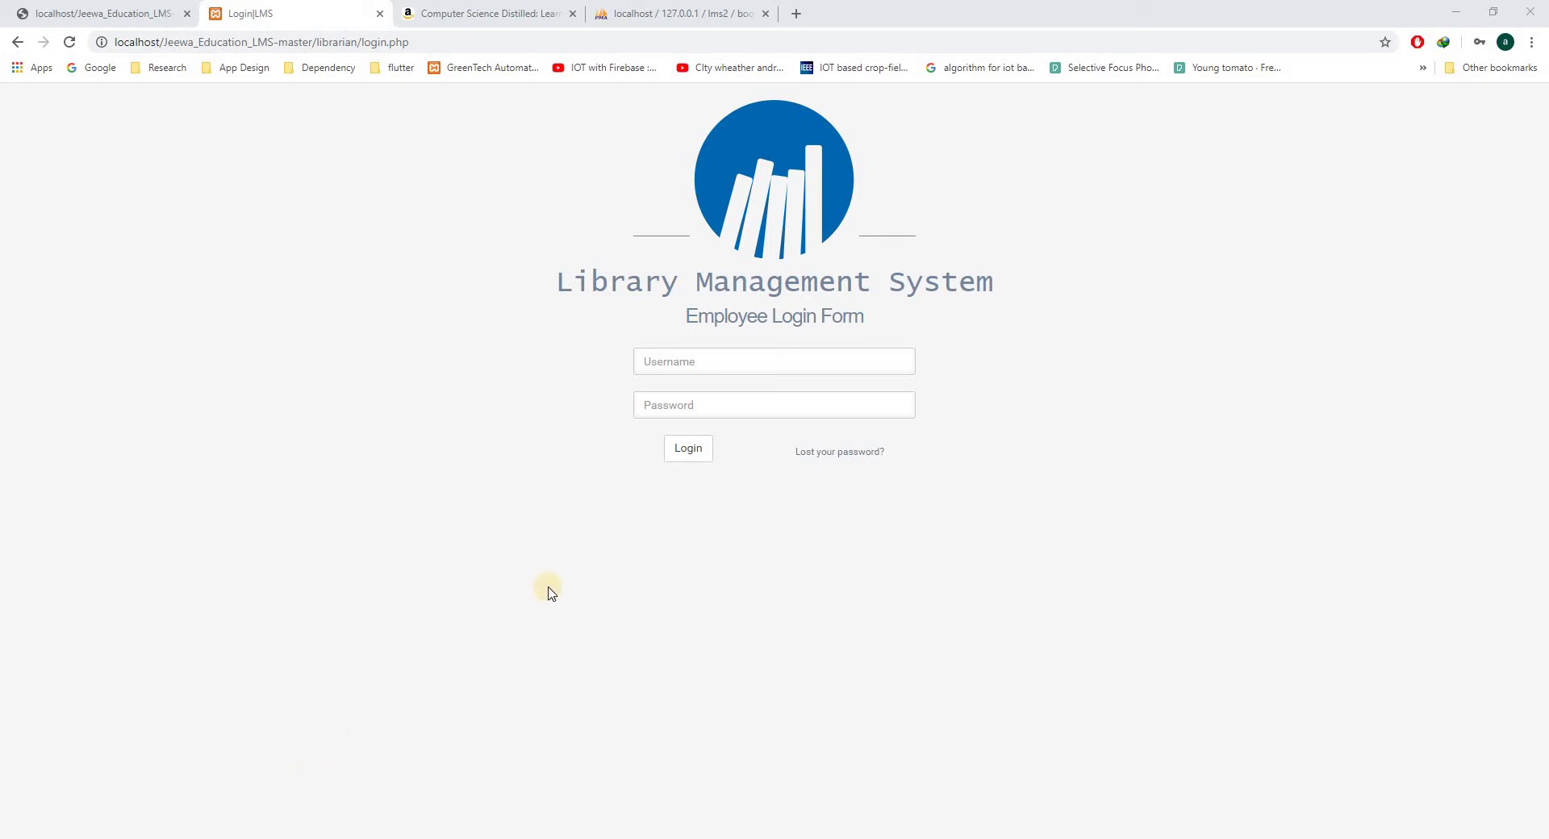
# - Log in as the librarian with the saved username and the account password
pyautogui.click(717, 367)
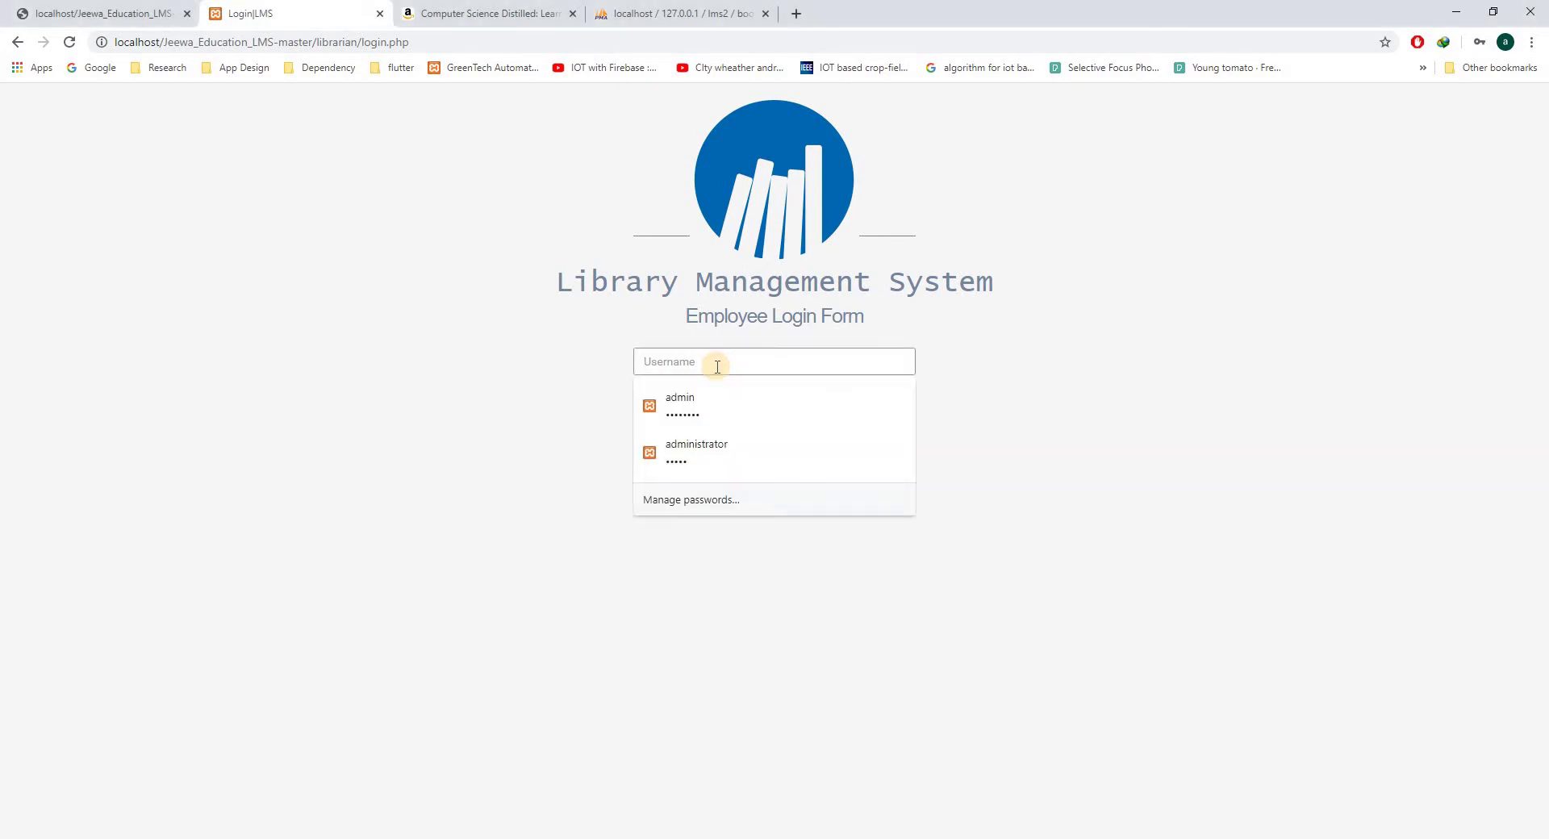
pyautogui.click(700, 395)
pyautogui.click(695, 401)
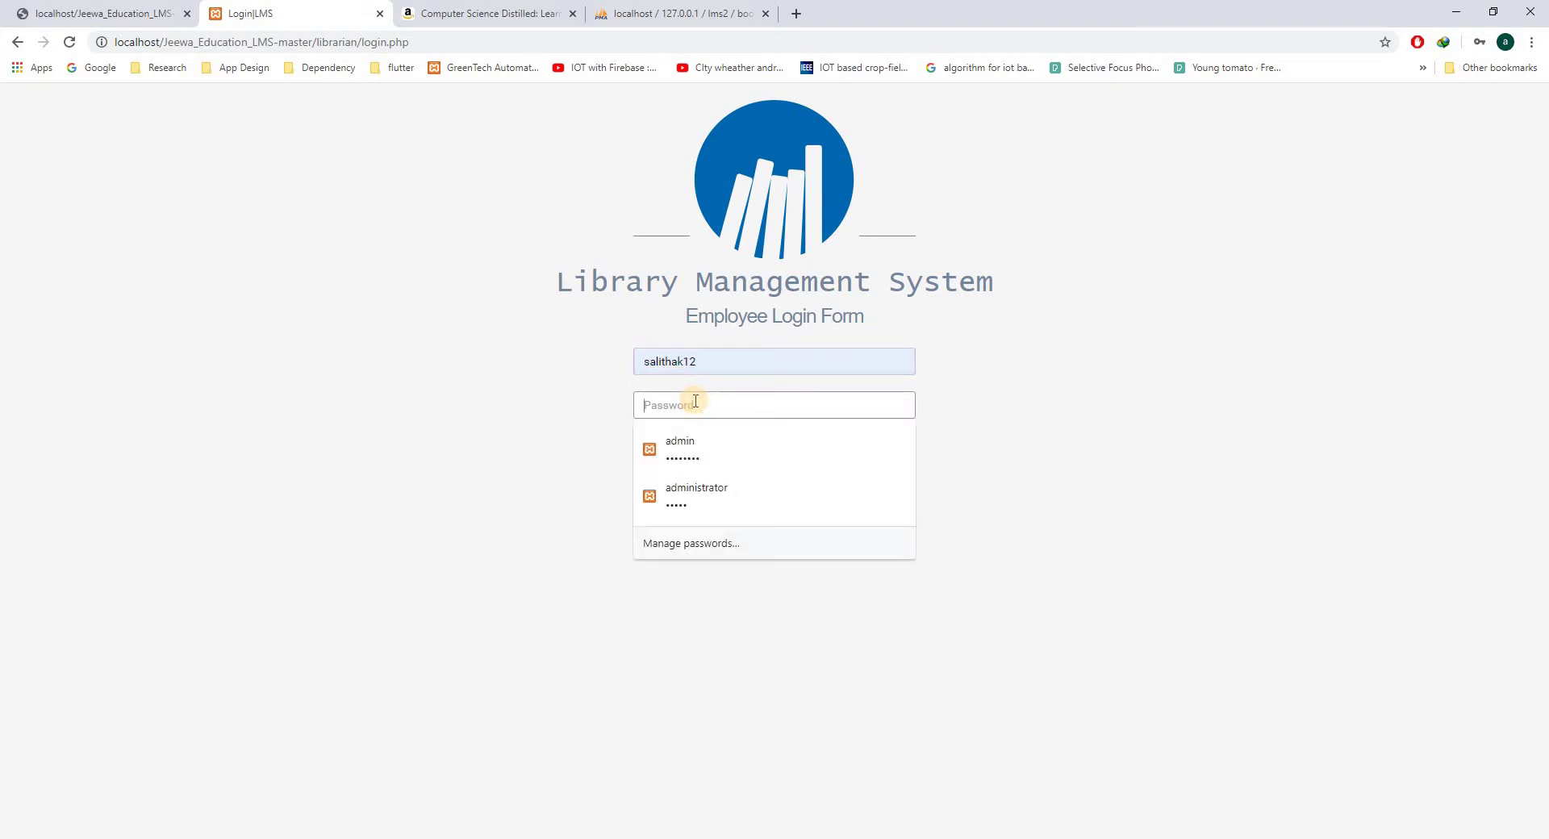
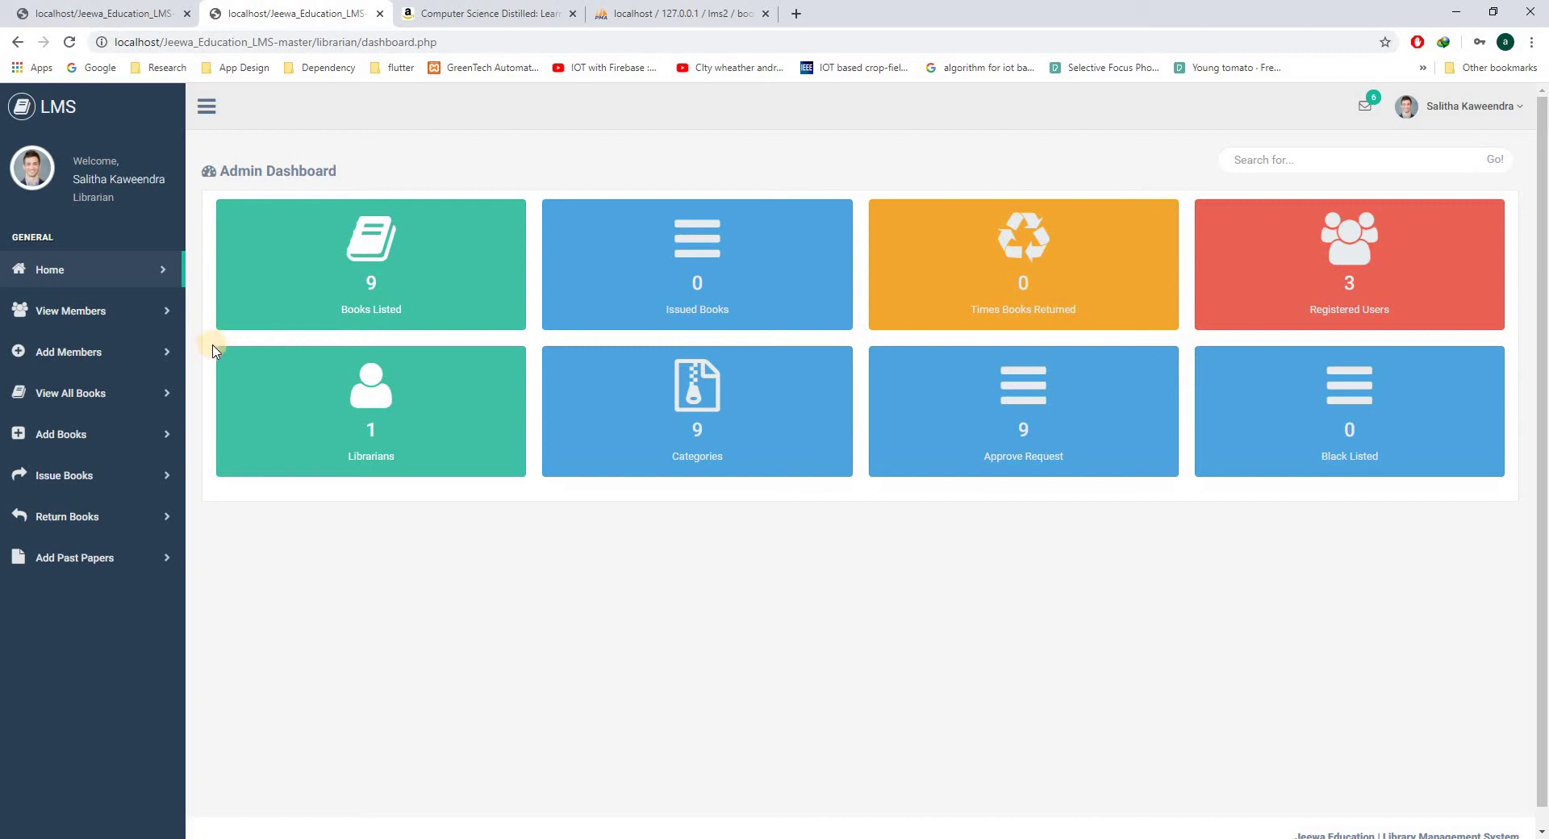
# - Open View Members to list all registered users
pyautogui.click(68, 310)
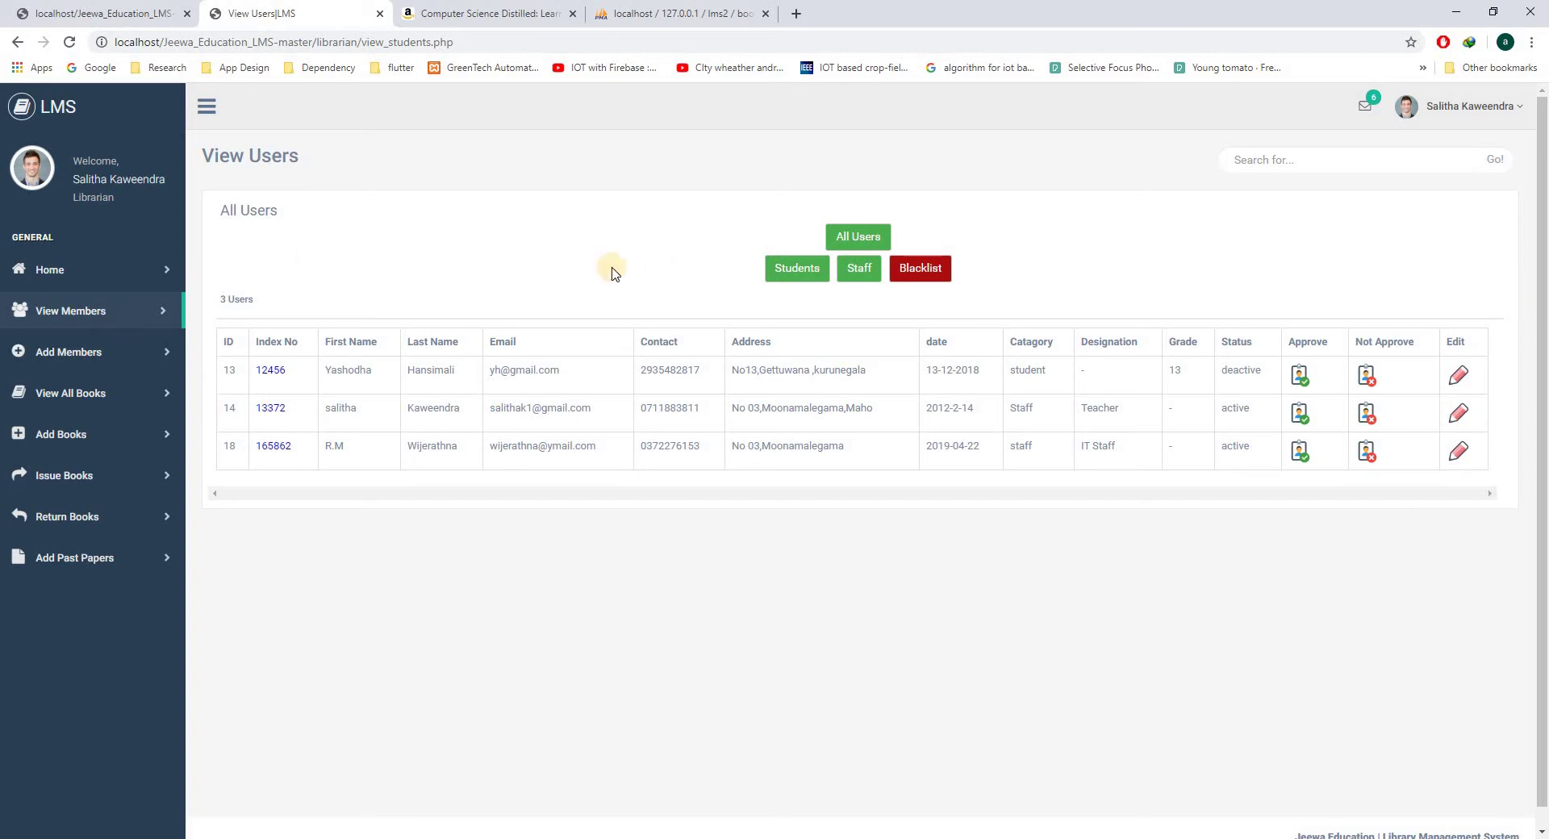
# - Filter the users list to Students, then to Staff, showing the 2 staff members
pyautogui.click(782, 271)
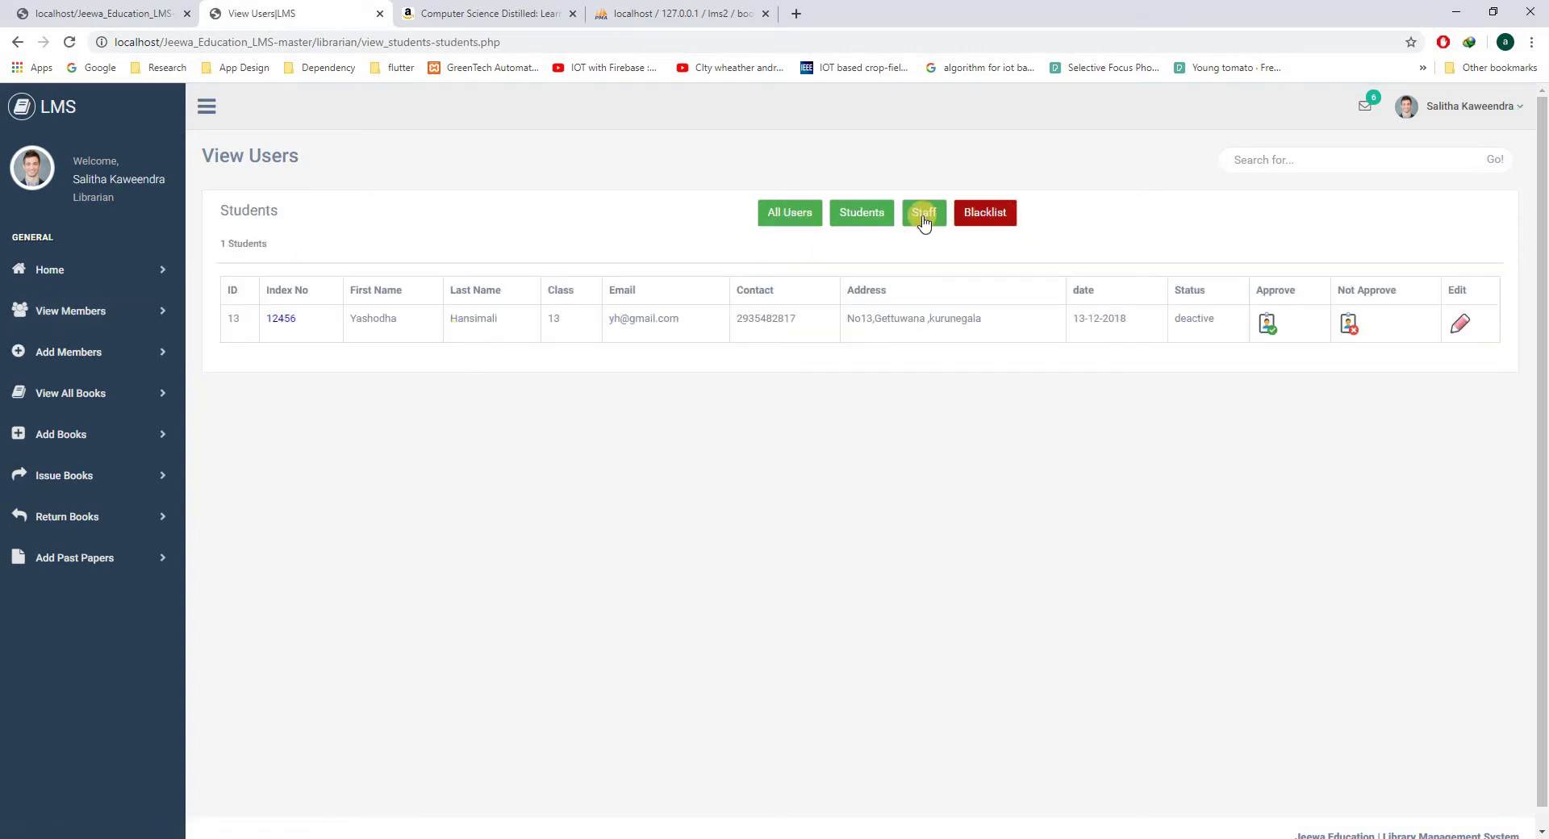
pyautogui.click(924, 212)
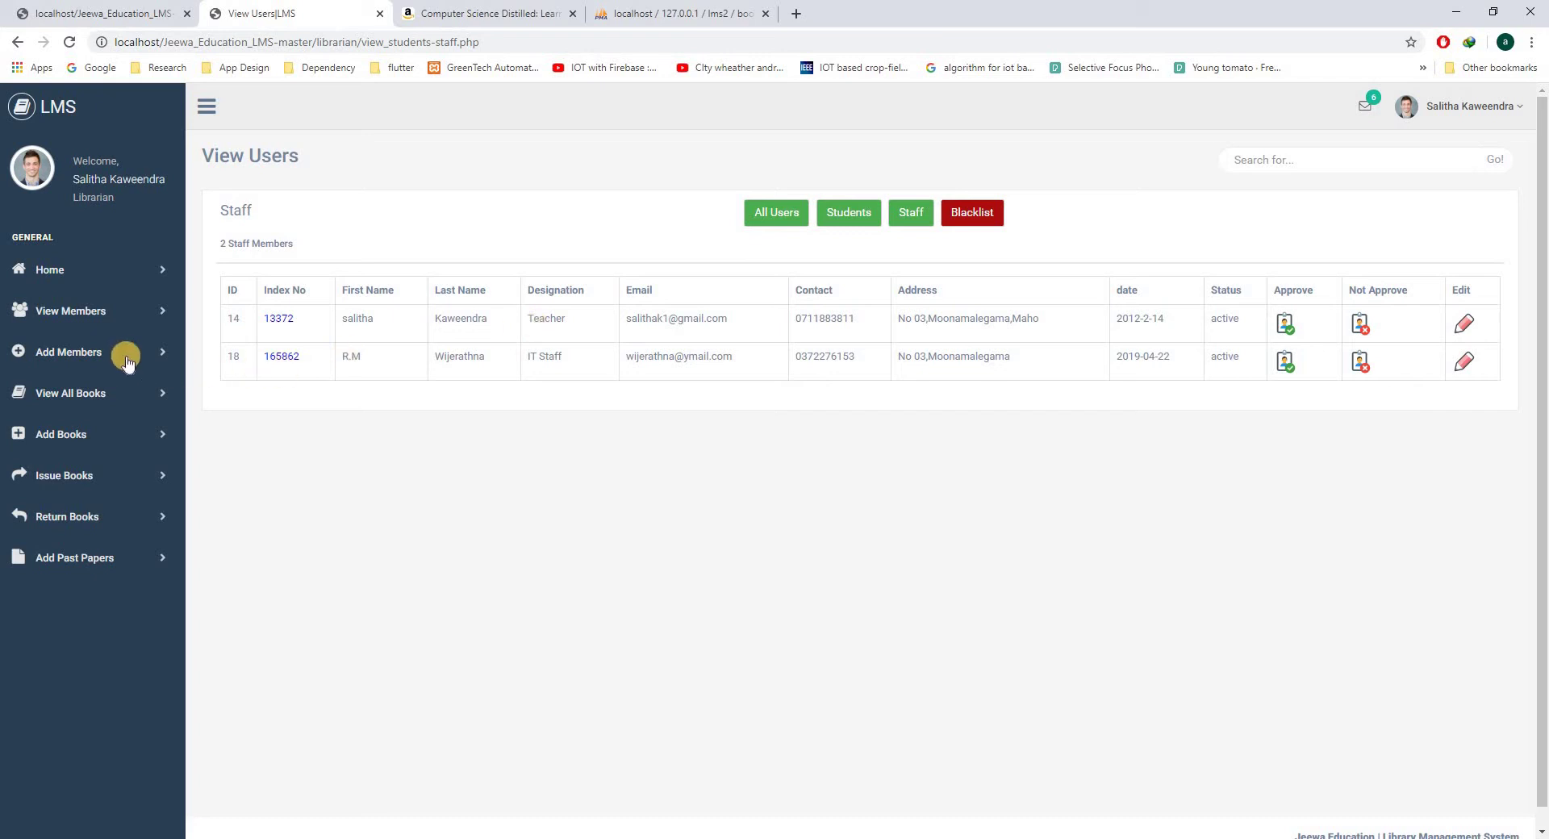
# - Open the member registration form and keep Student as the member type
pyautogui.click(71, 353)
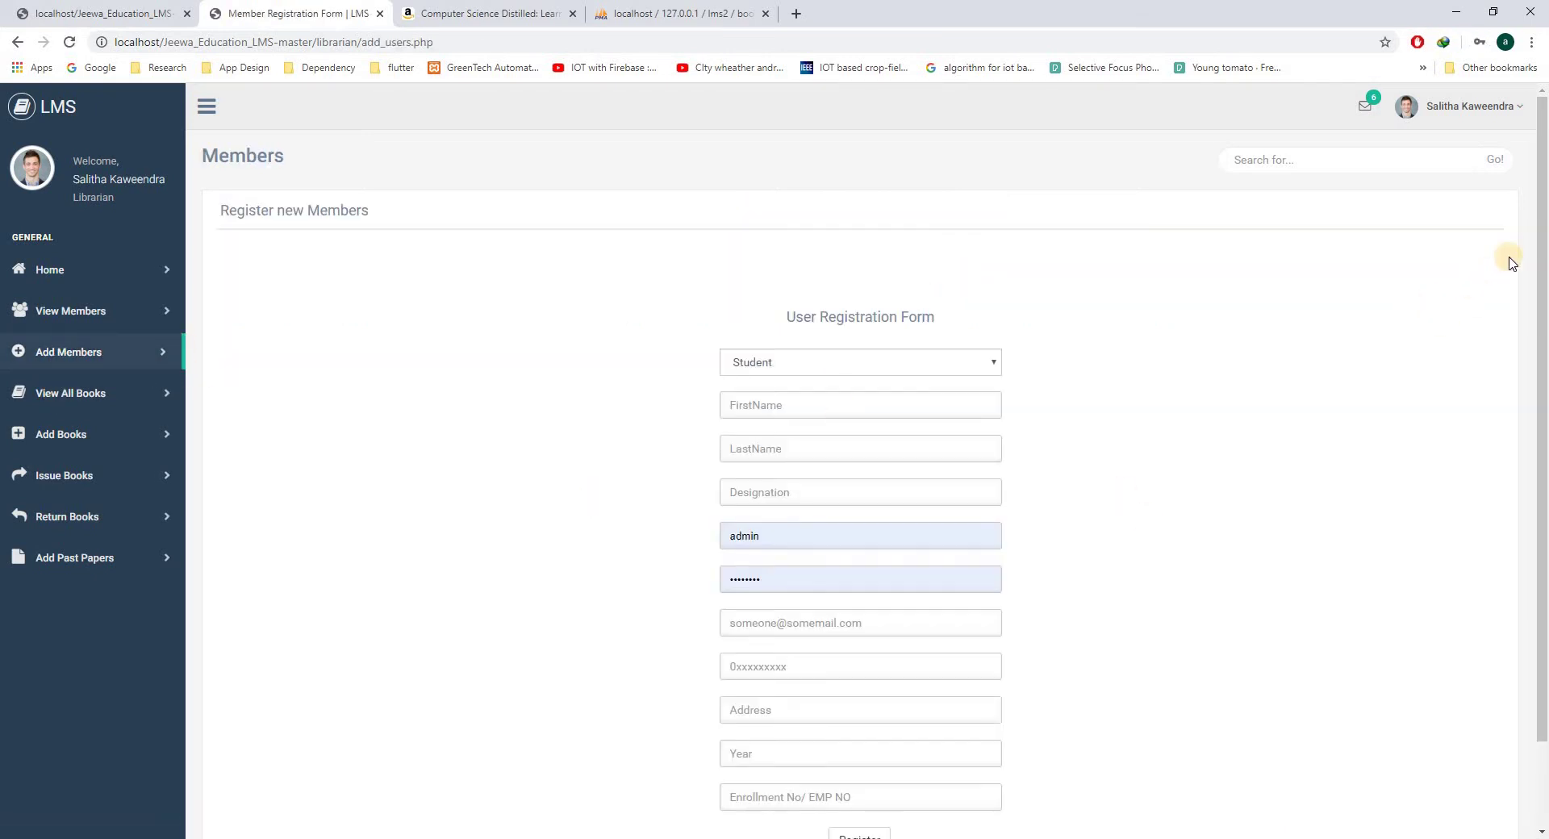
pyautogui.scroll(-1, 819, 329)
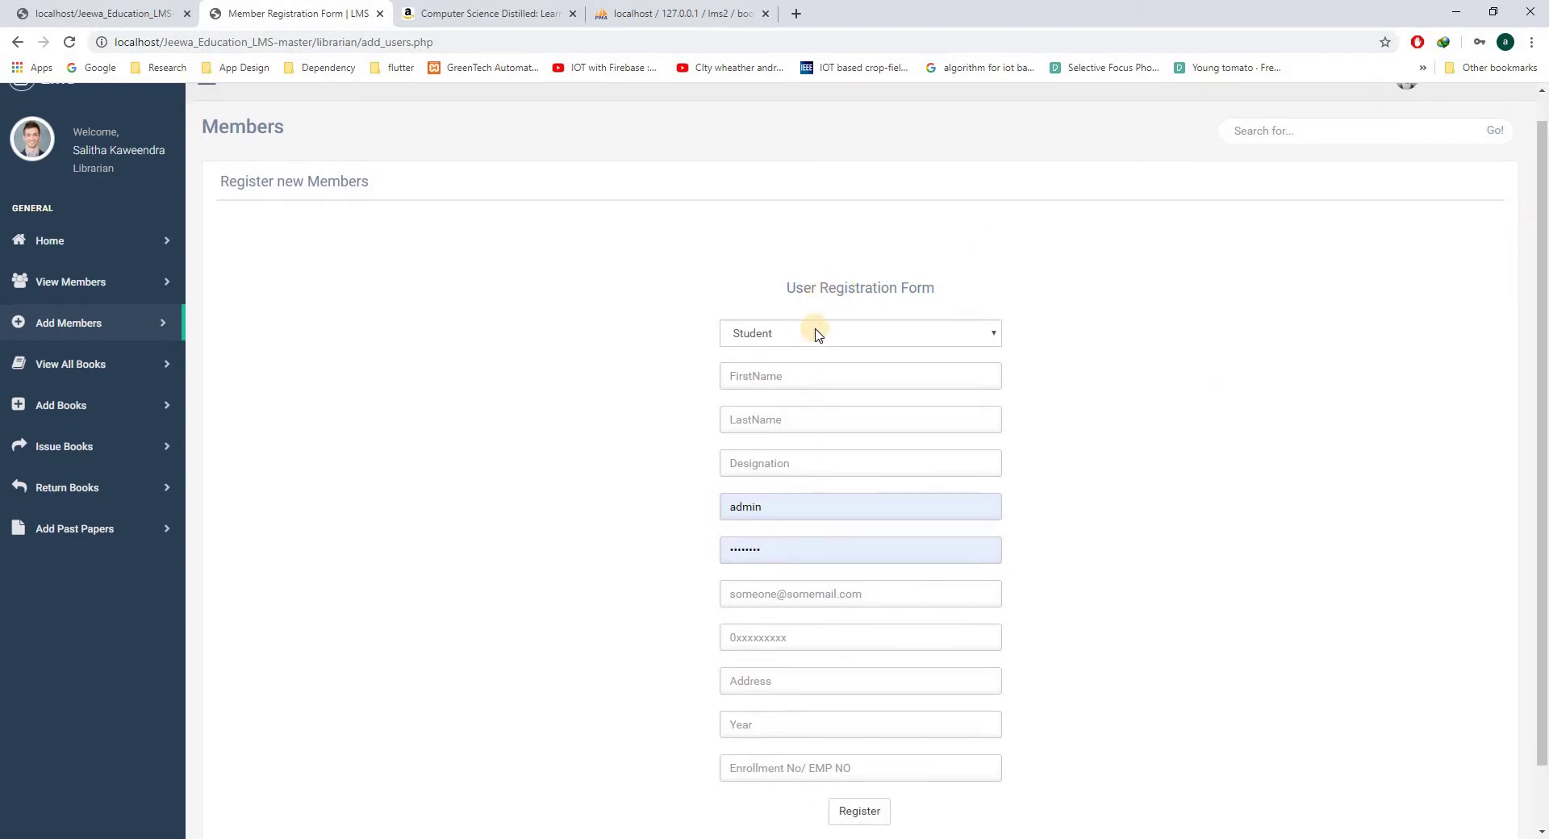
pyautogui.click(817, 335)
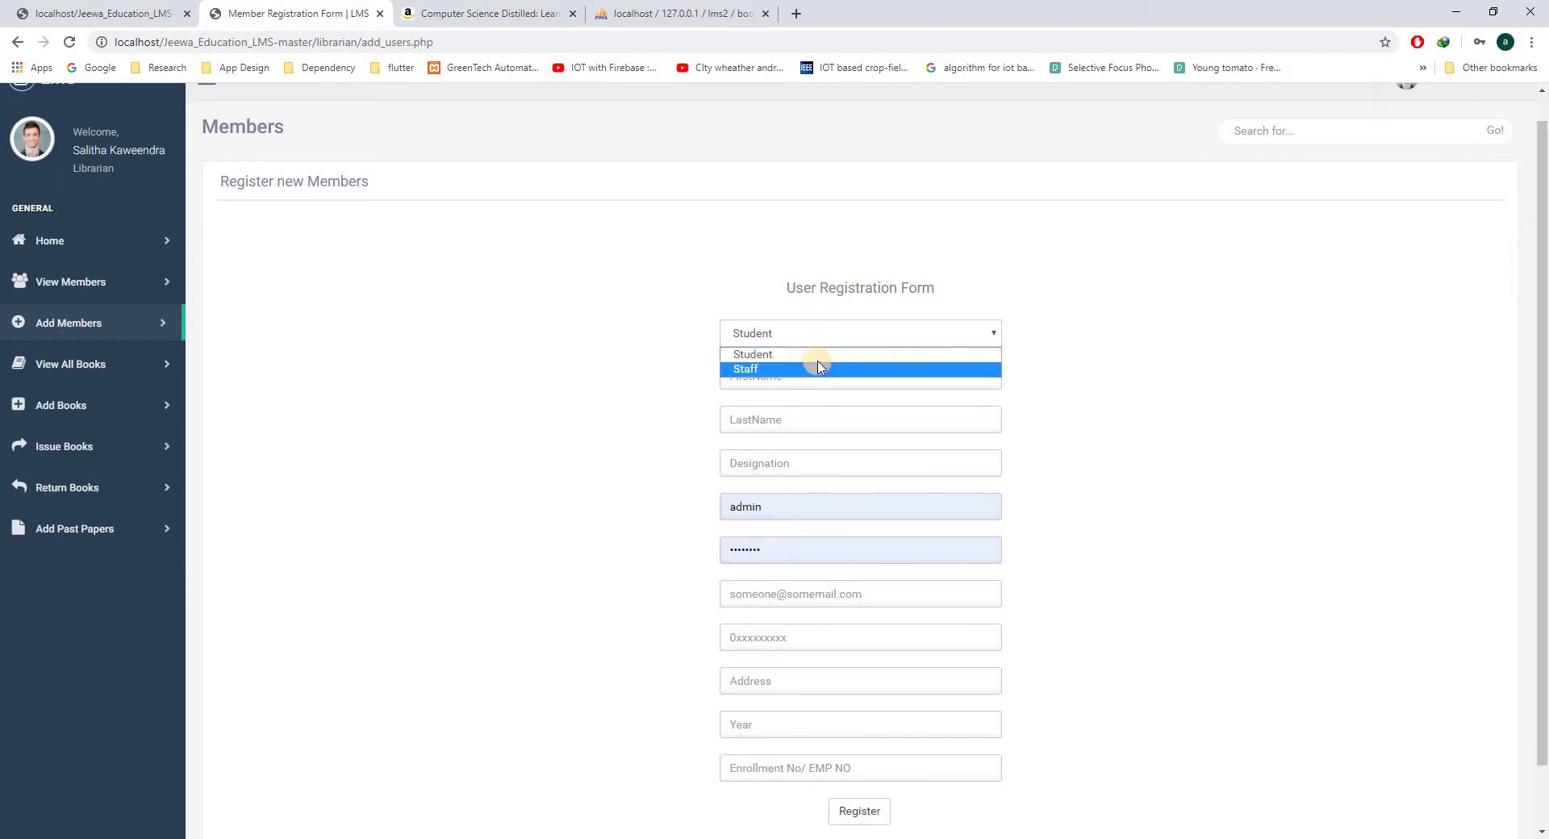
pyautogui.click(821, 334)
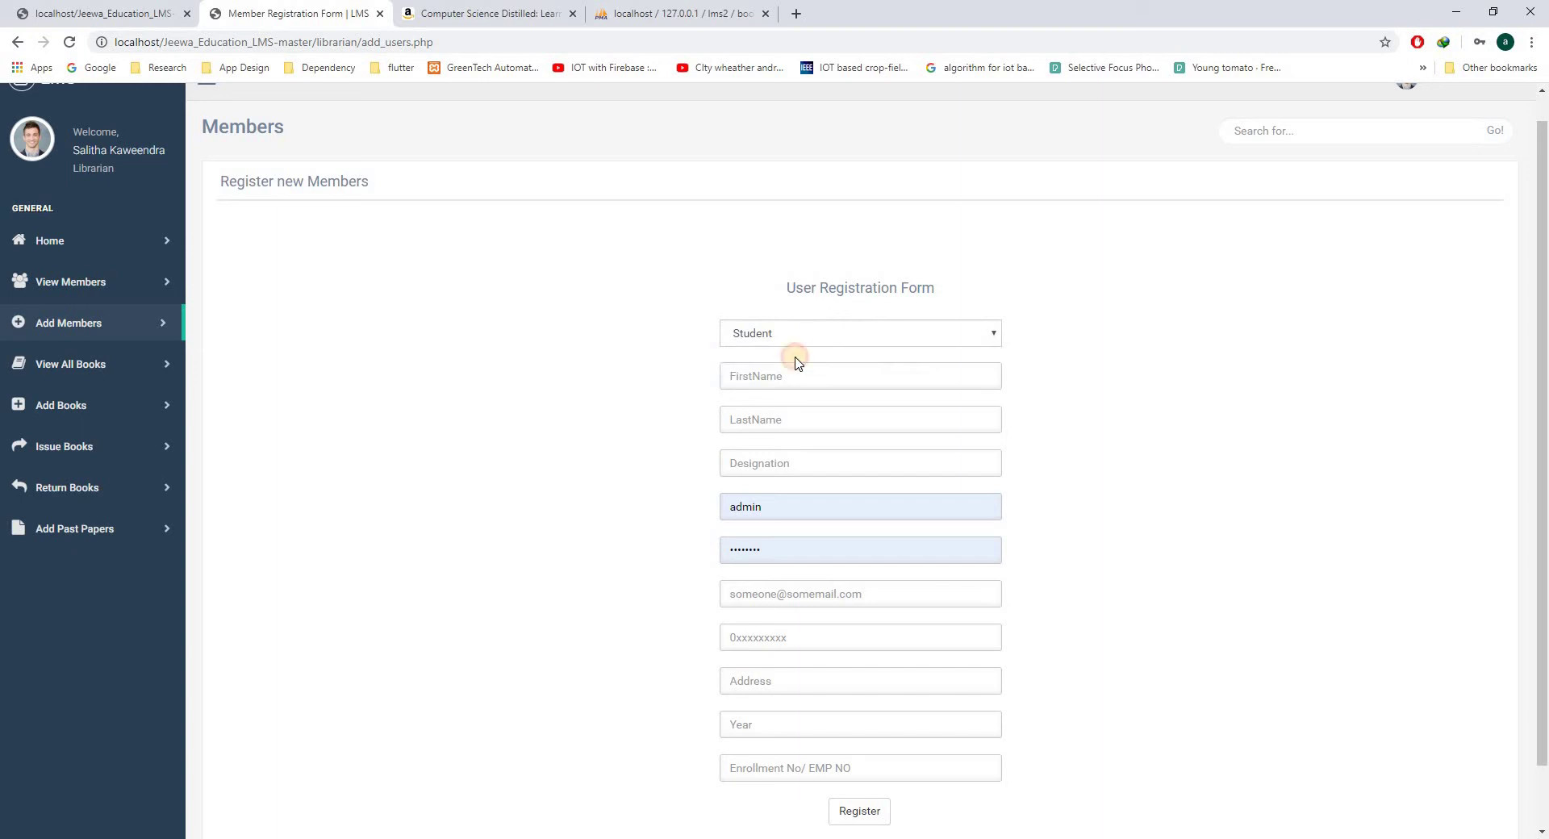
pyautogui.click(798, 342)
pyautogui.click(791, 356)
# - Fill first name 'test' and last name 'member' from autofill suggestions
pyautogui.click(779, 379)
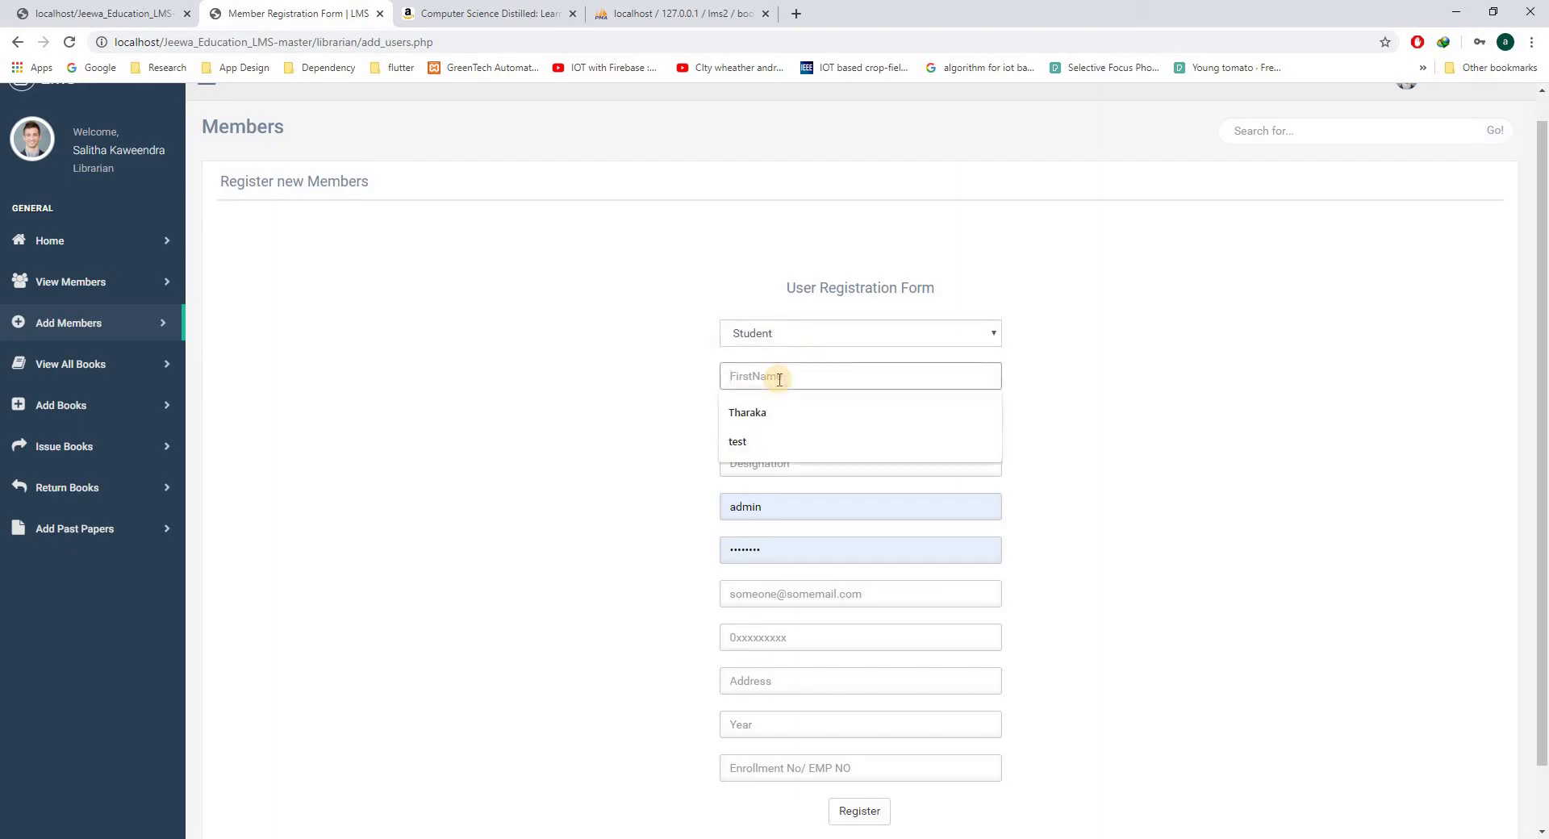
pyautogui.click(760, 441)
pyautogui.click(766, 423)
pyautogui.click(794, 525)
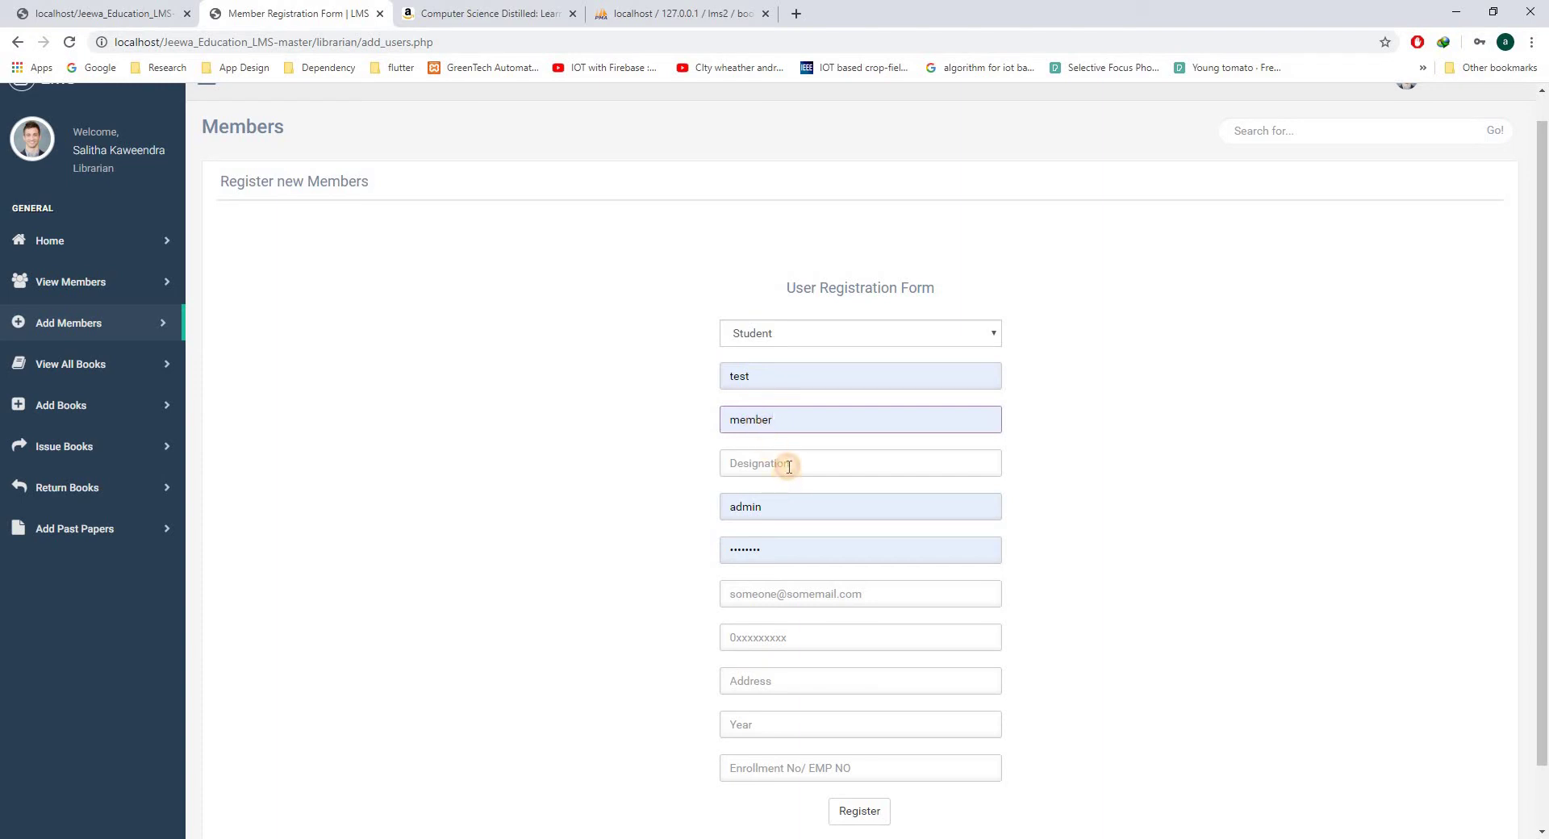
pyautogui.click(789, 467)
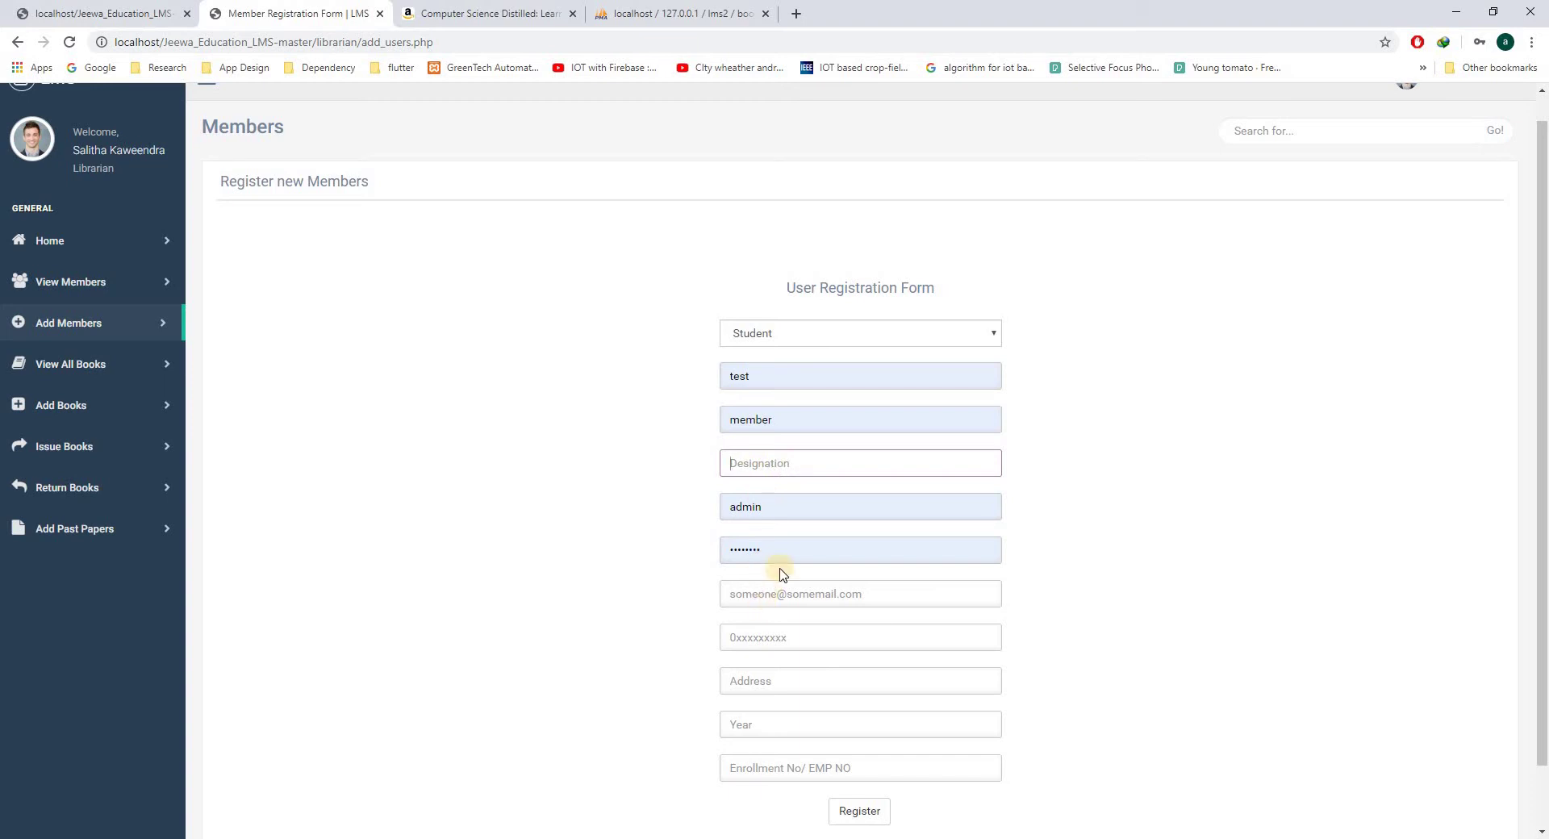
# - Clear the prefilled username and password, then enter the new username 'test1'
pyautogui.doubleClick(788, 508)
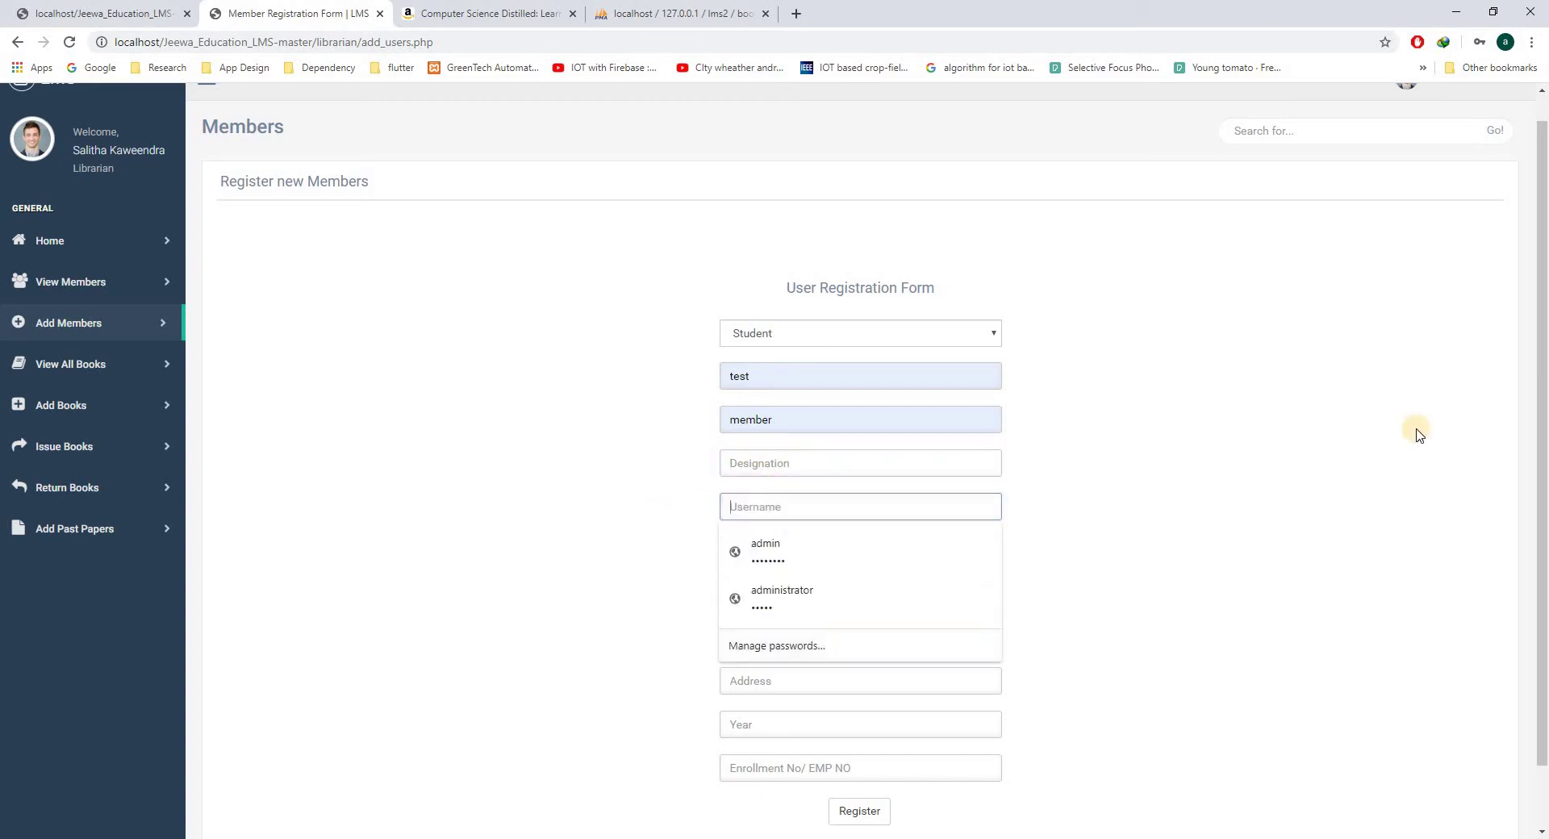
pyautogui.press('BackSpace')
pyautogui.press('Escape')
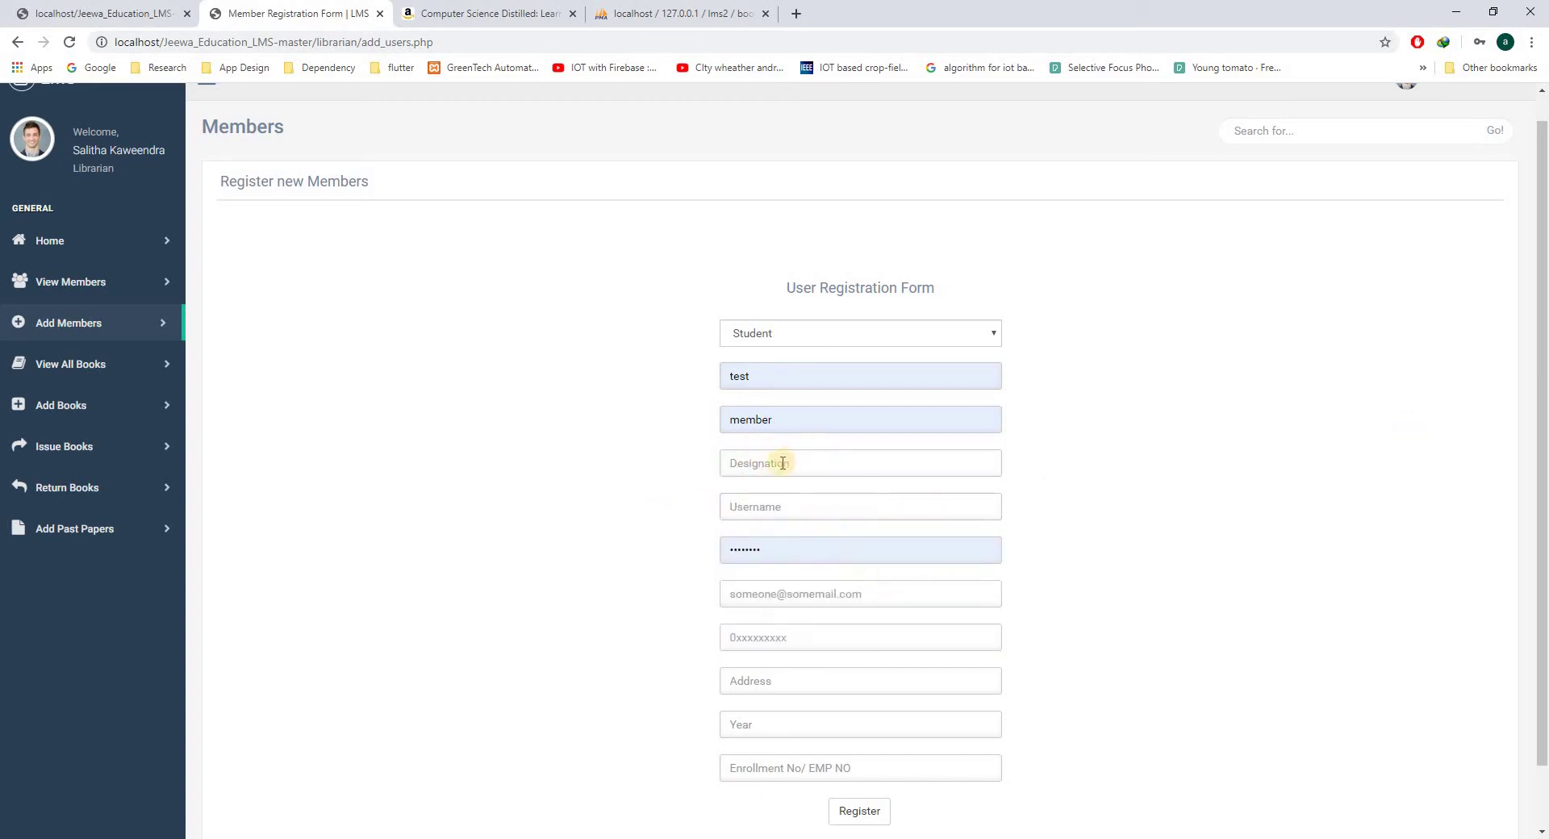
pyautogui.moveTo(771, 555); pyautogui.dragTo(692, 562)
pyautogui.press('BackSpace')
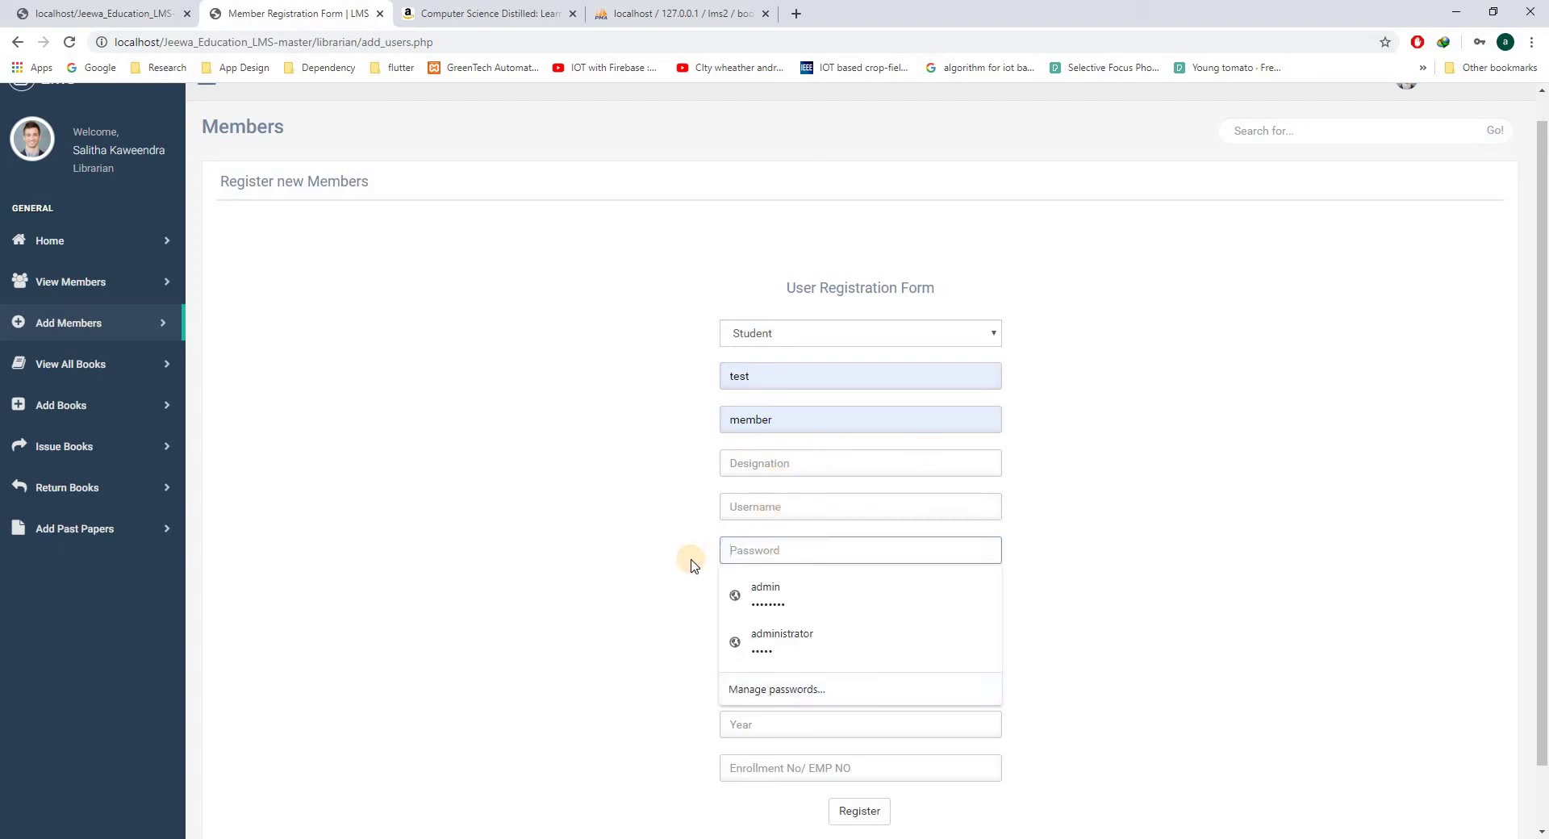
pyautogui.click(783, 511)
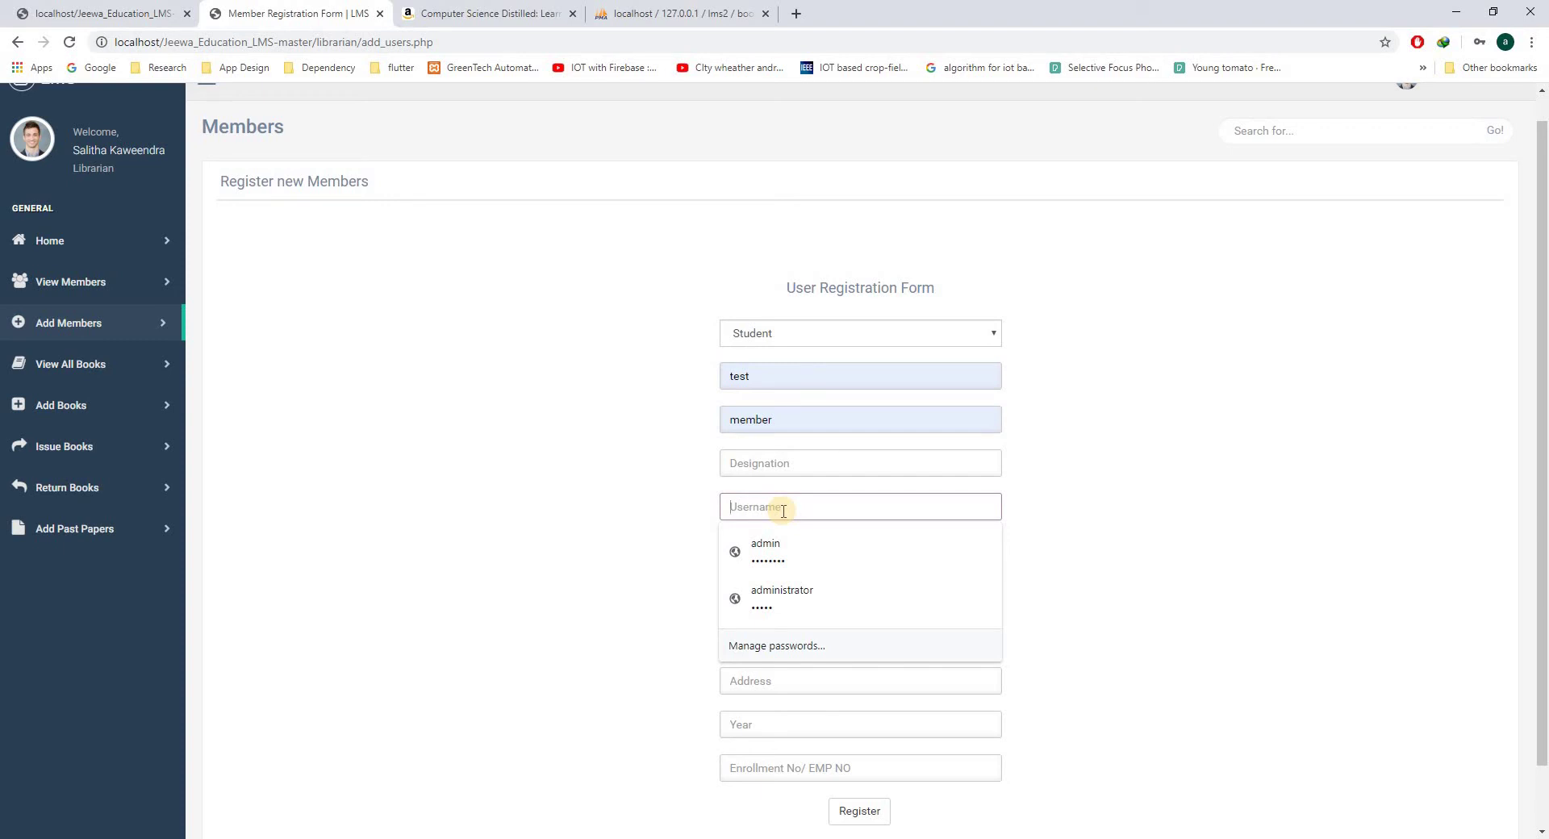
pyautogui.write('test1')
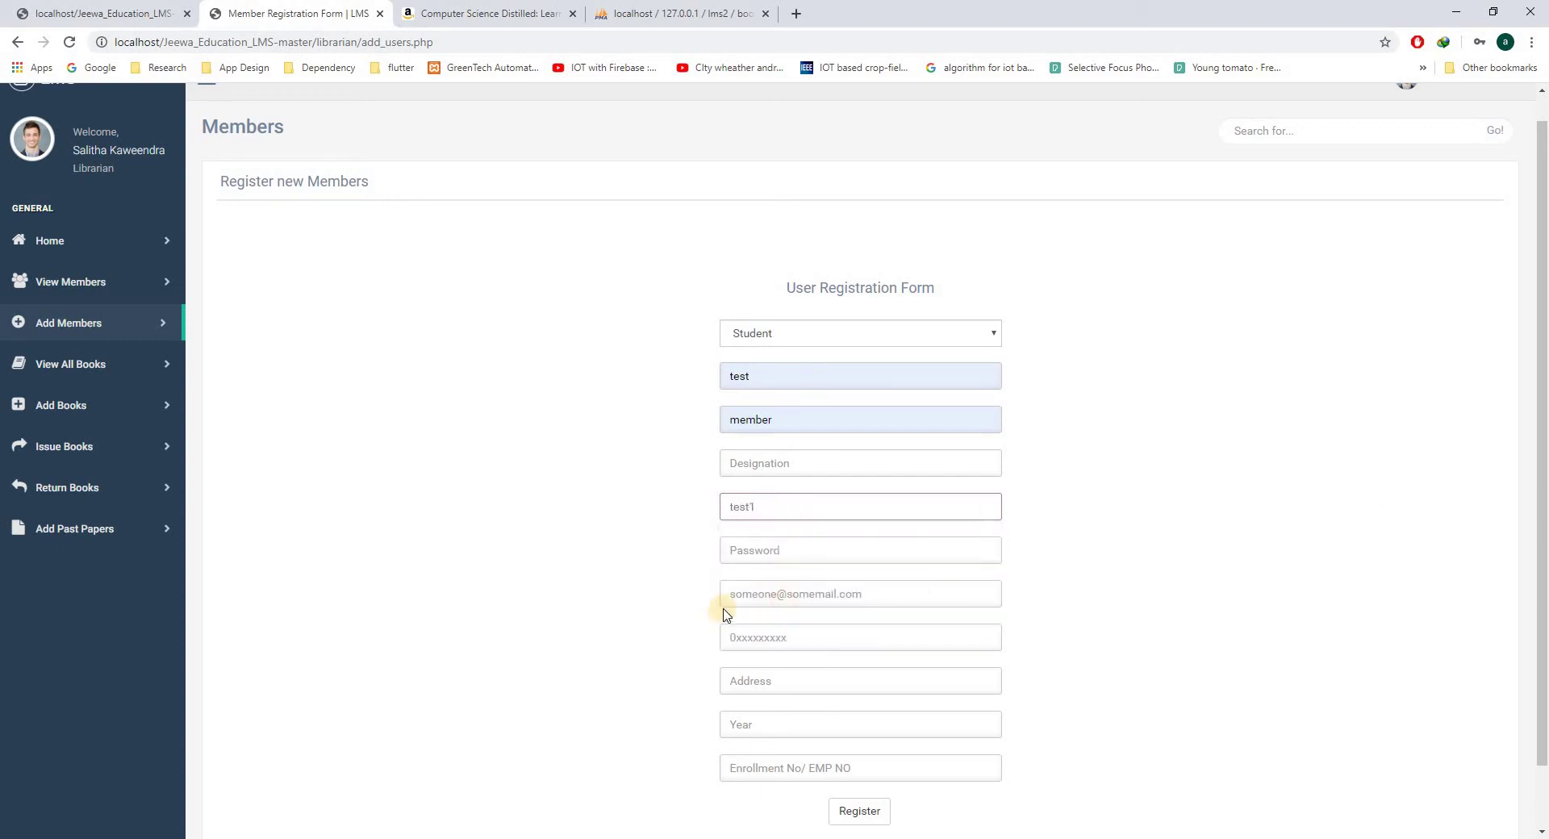
# - Enter the new member's password, then fill the email and phone number from suggestions
pyautogui.click(762, 551)
pyautogui.write('t')
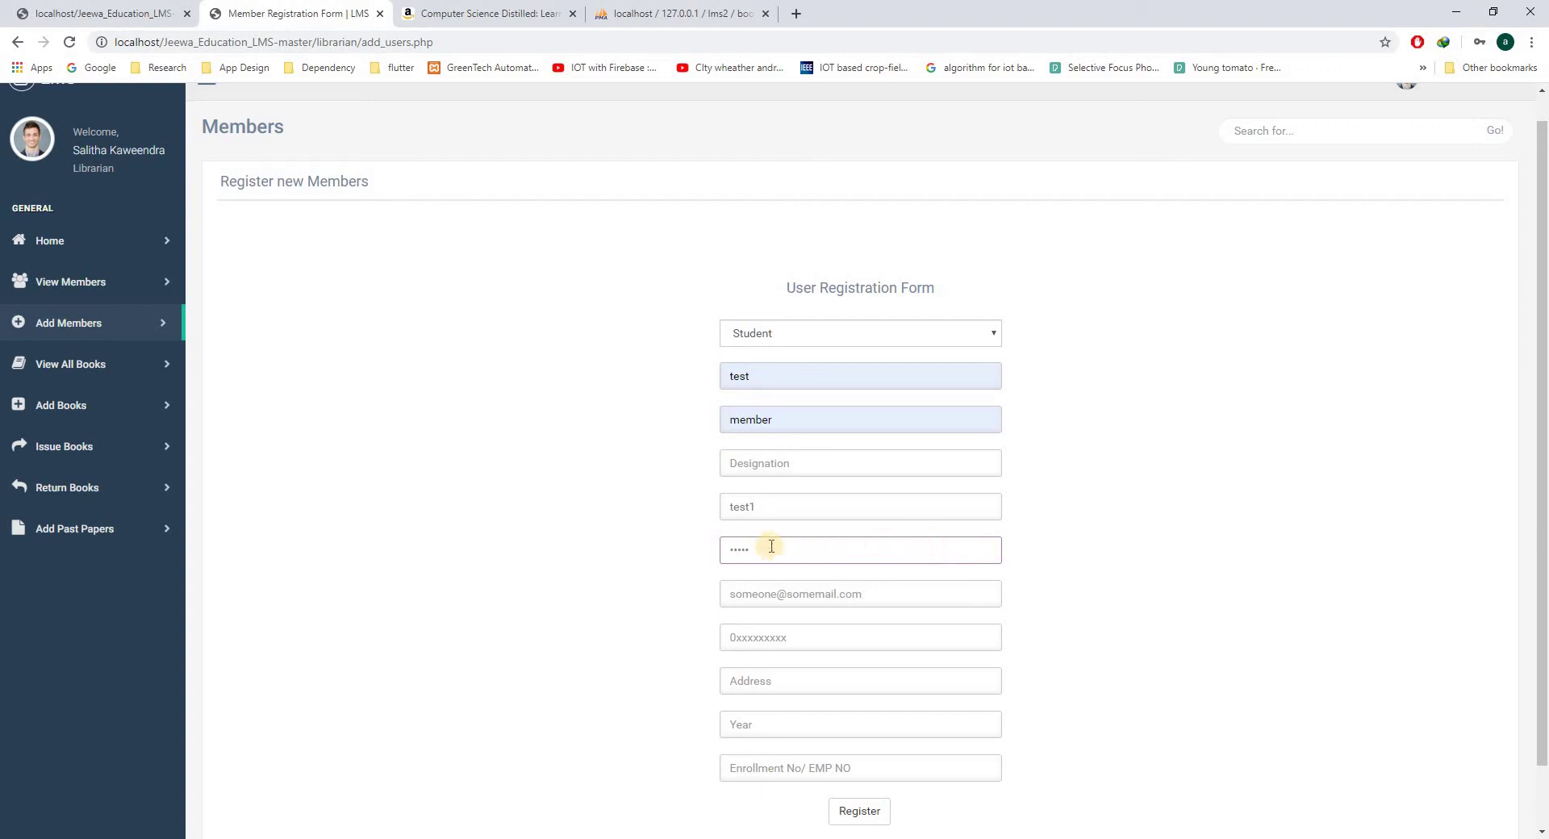
pyautogui.click(768, 596)
pyautogui.write('test')
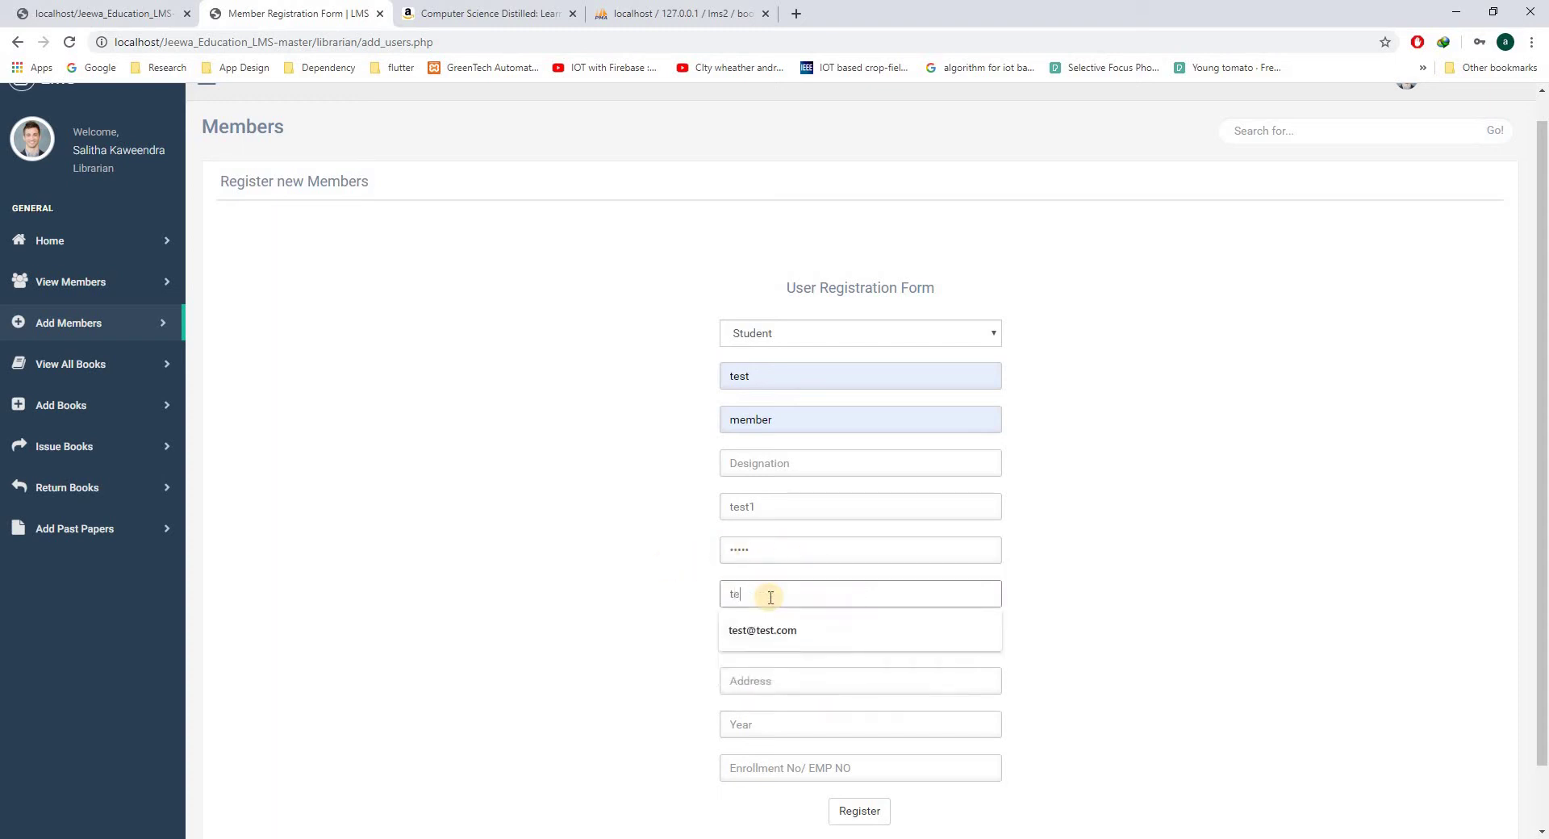
pyautogui.click(804, 649)
pyautogui.click(804, 645)
pyautogui.click(783, 668)
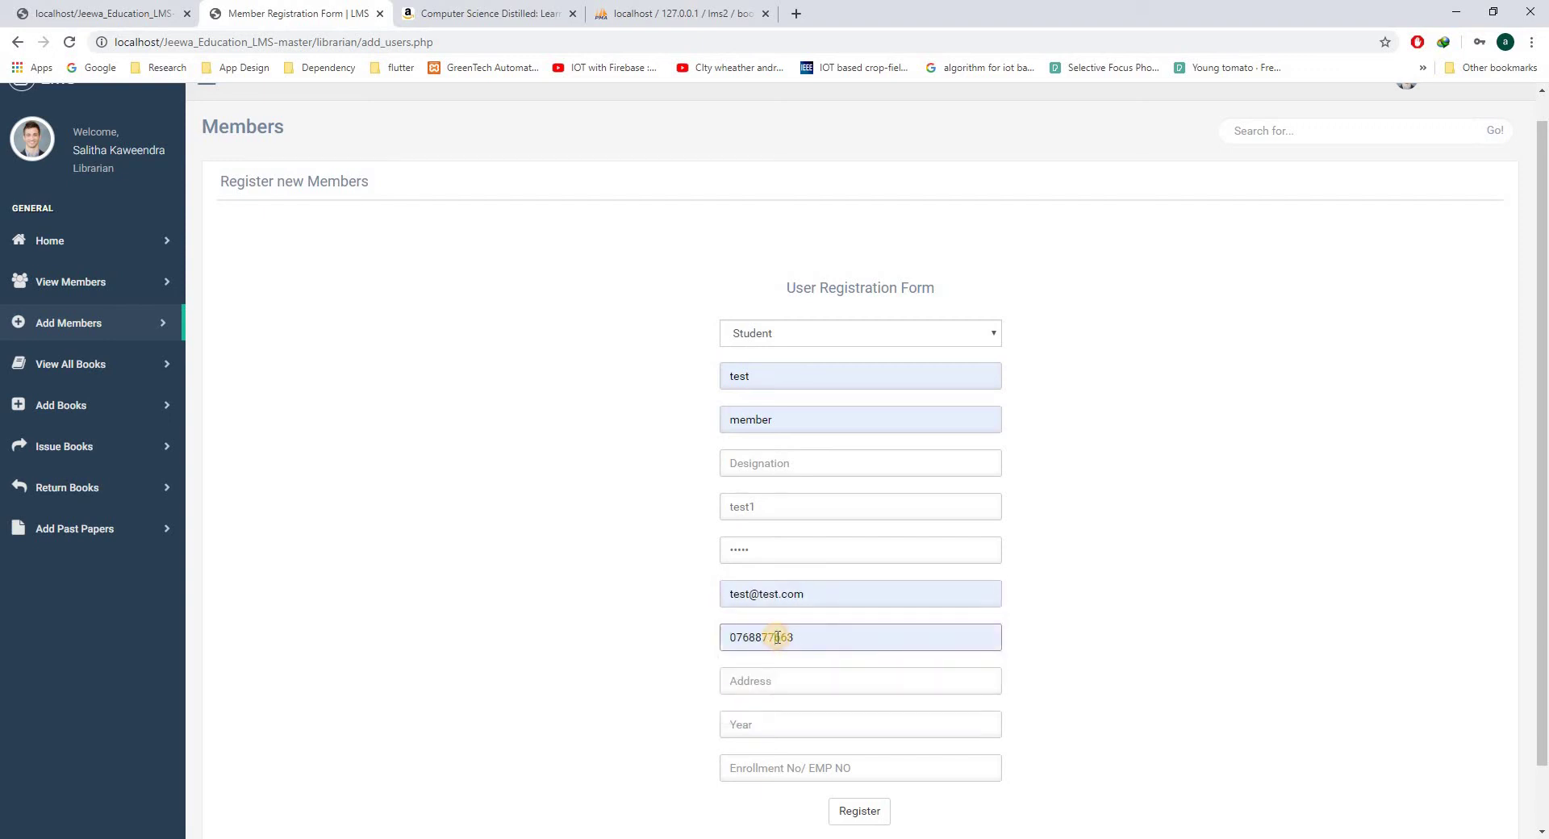
# - Fill the address Malabe from the suggestion and set the student's year to 3
pyautogui.click(767, 680)
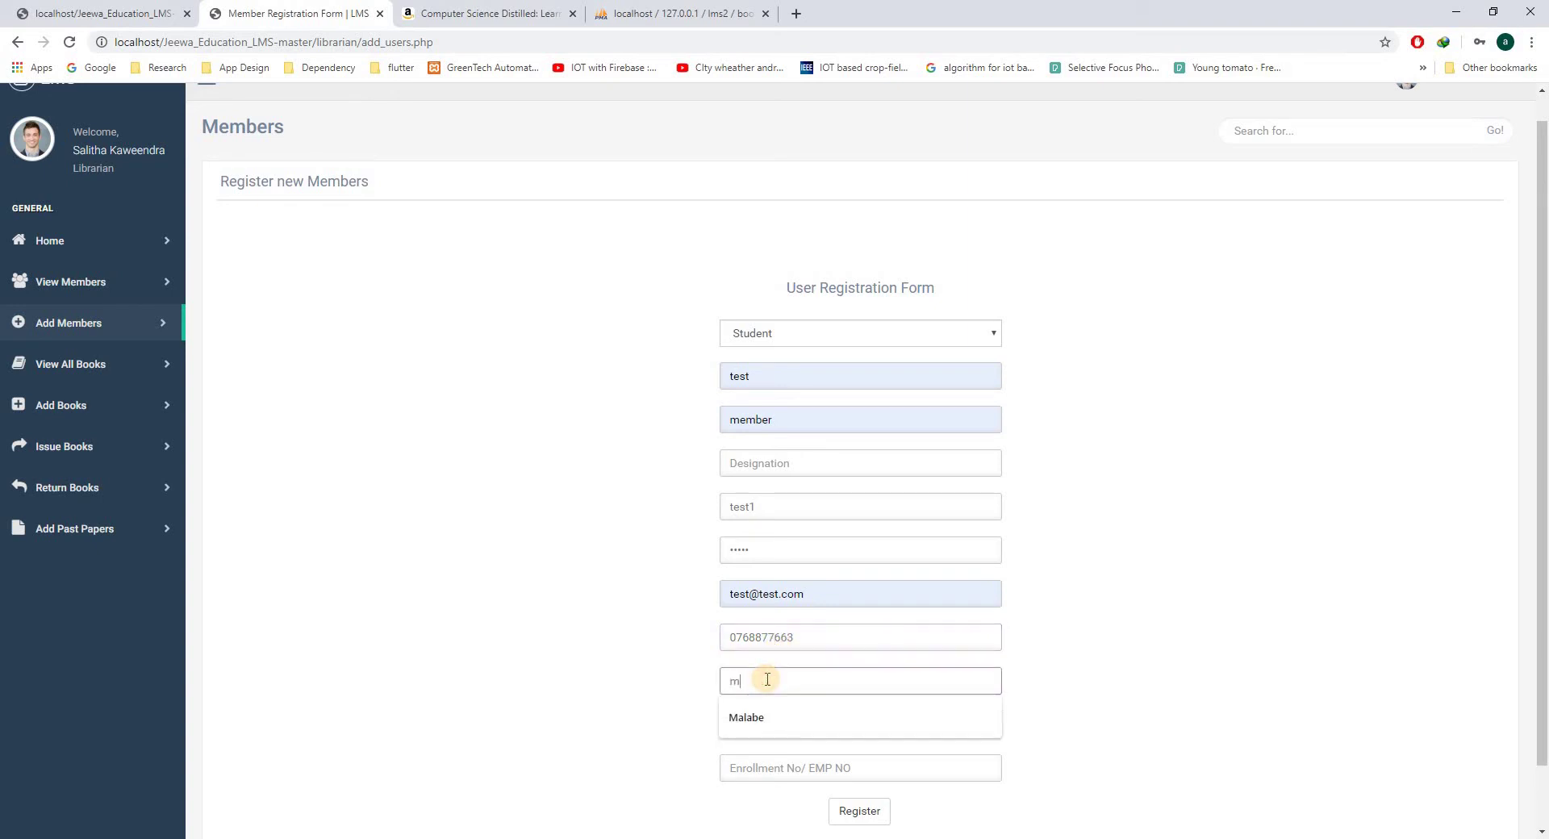
pyautogui.write('malab')
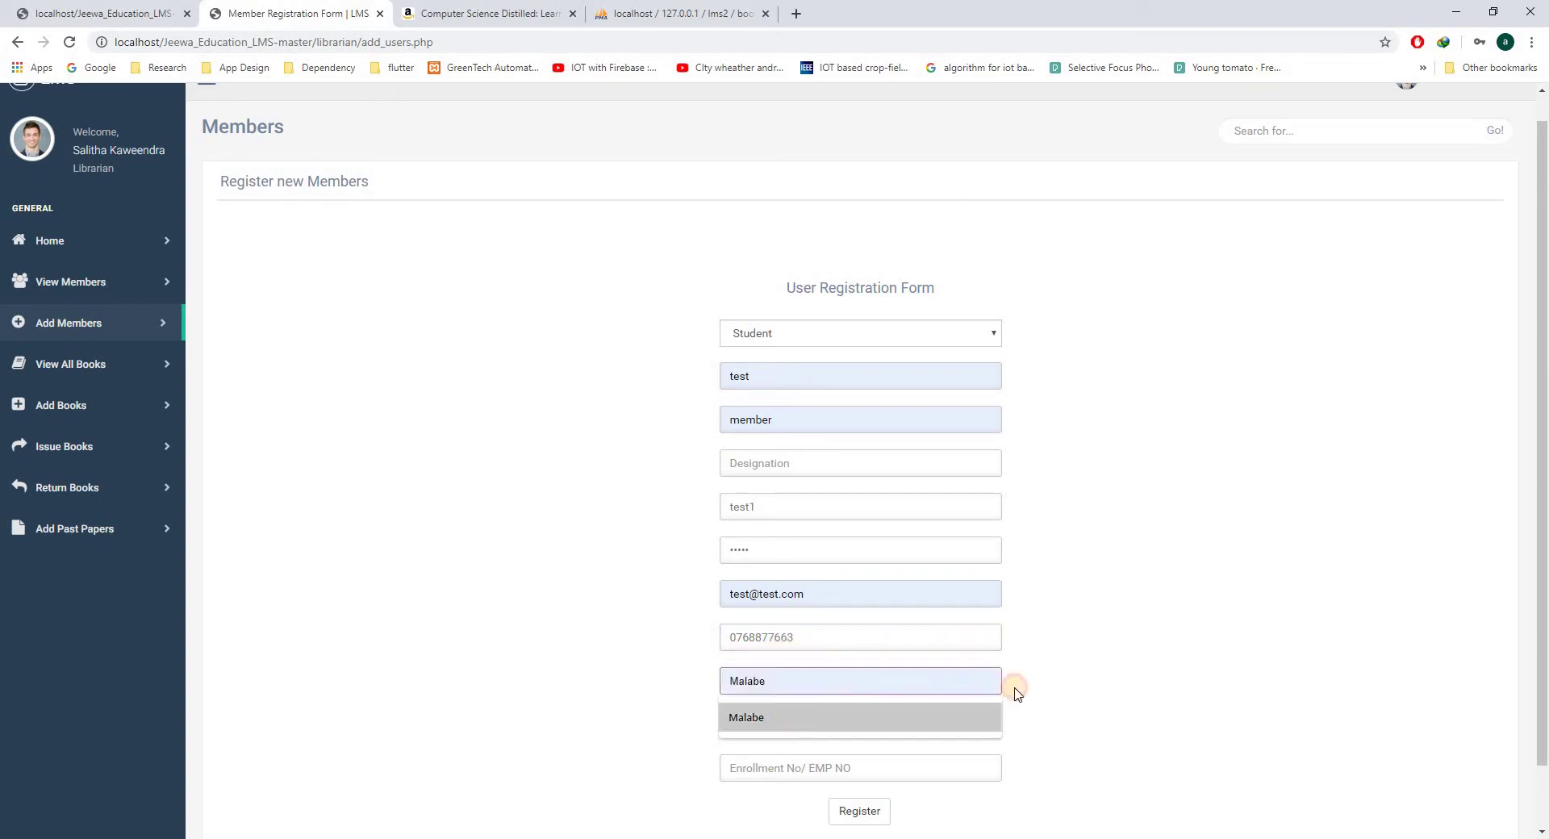
pyautogui.click(781, 730)
pyautogui.click(779, 734)
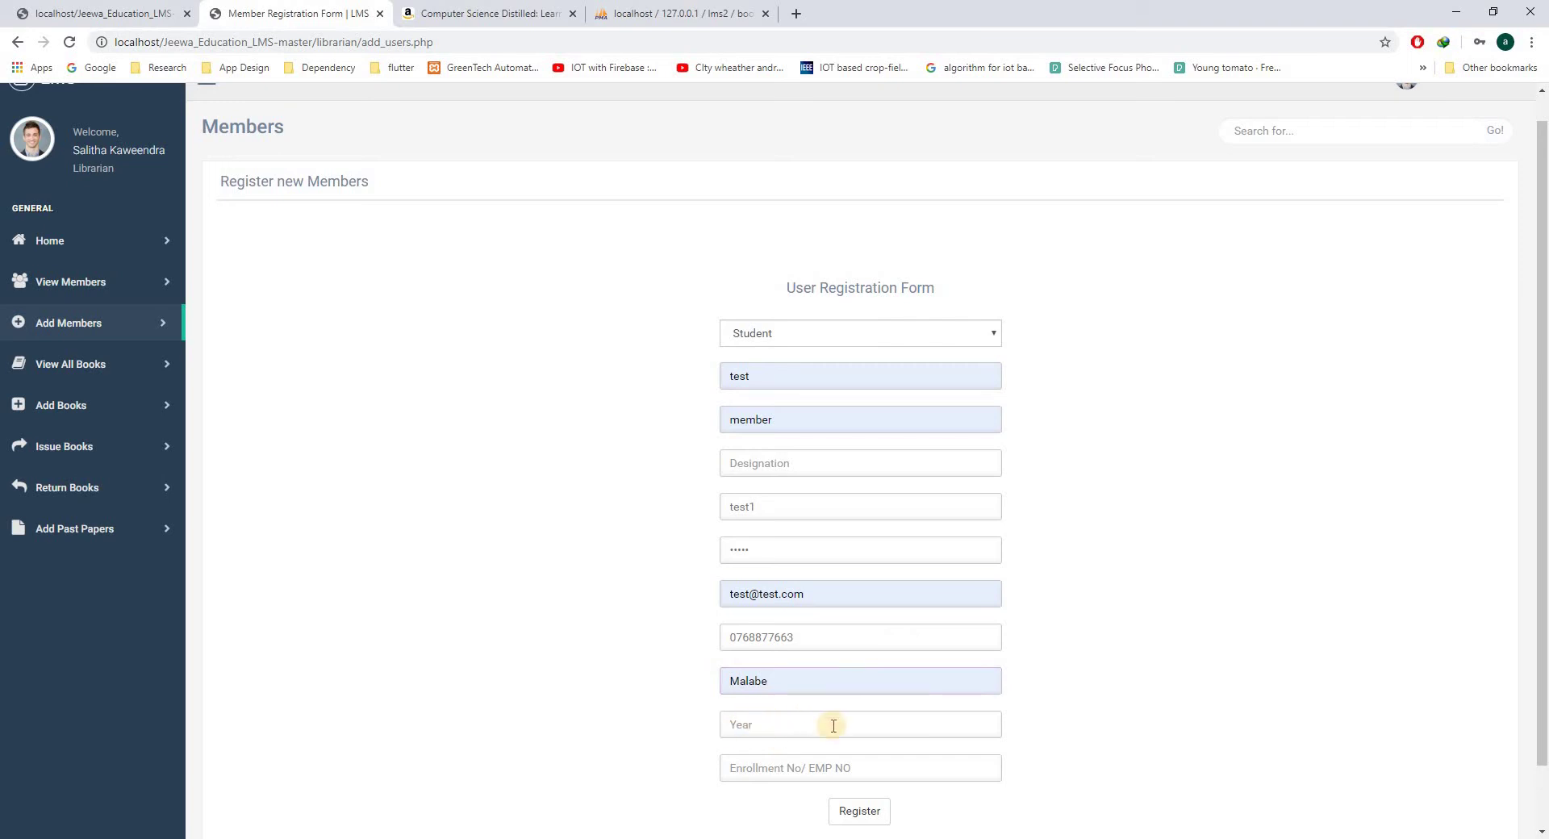
pyautogui.click(762, 724)
pyautogui.write('3')
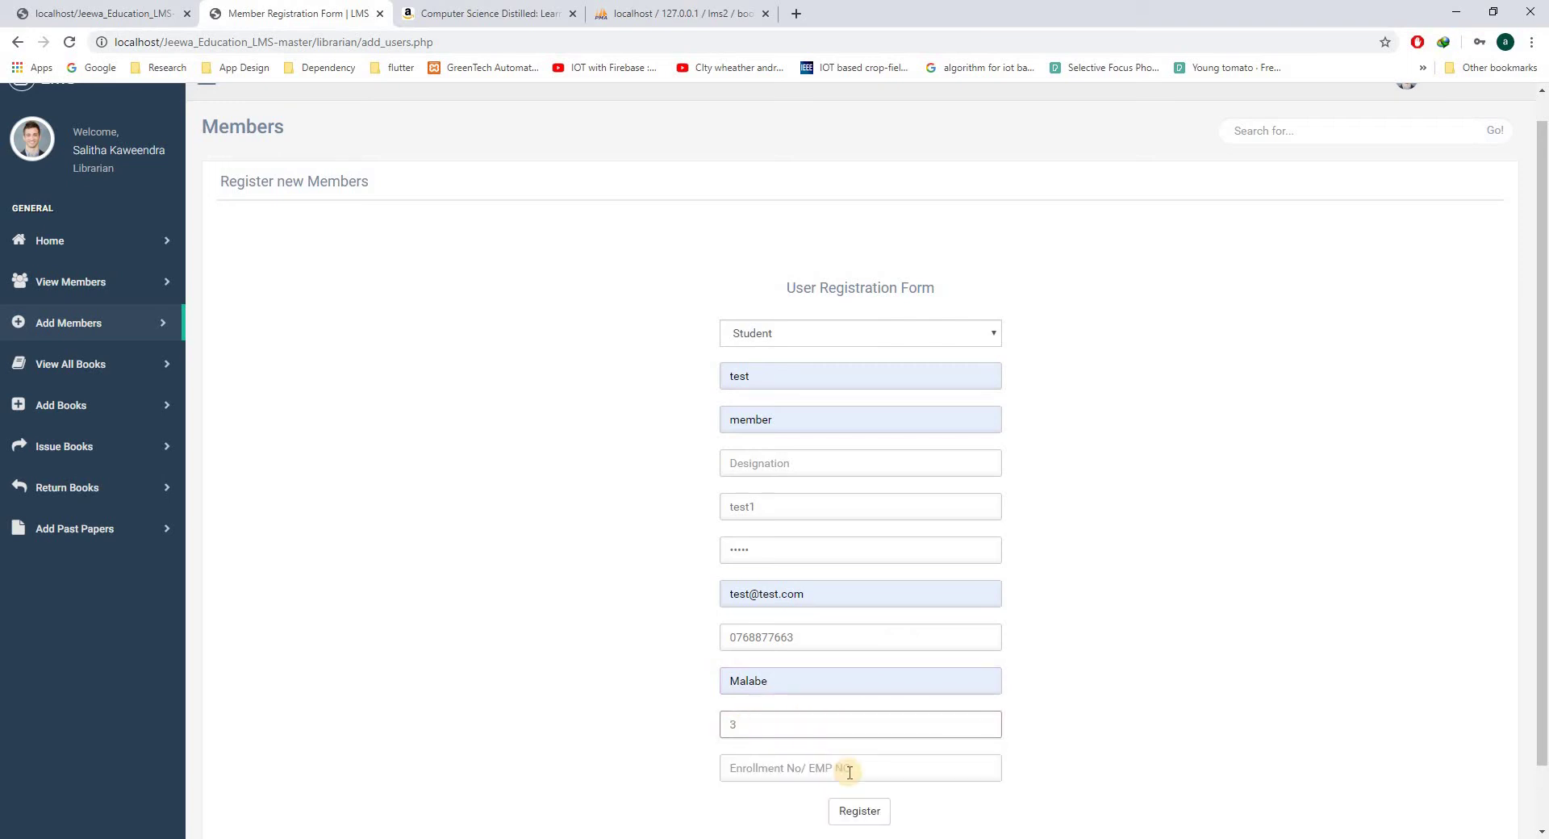
pyautogui.click(996, 767)
pyautogui.click(807, 764)
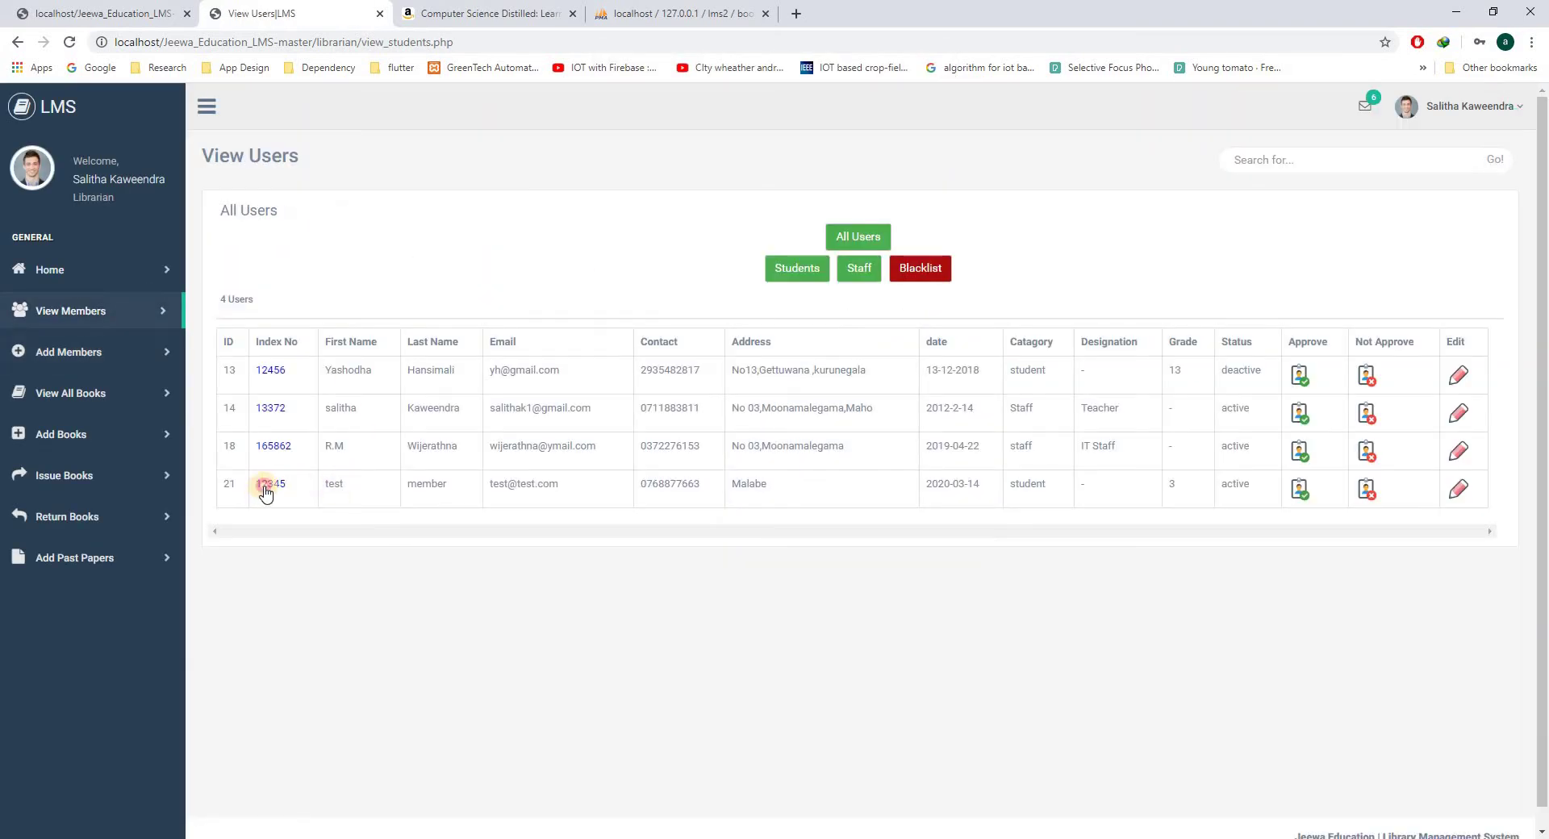
# - Open the test student's Student Informations page from View Members, then its editable details
pyautogui.click(267, 487)
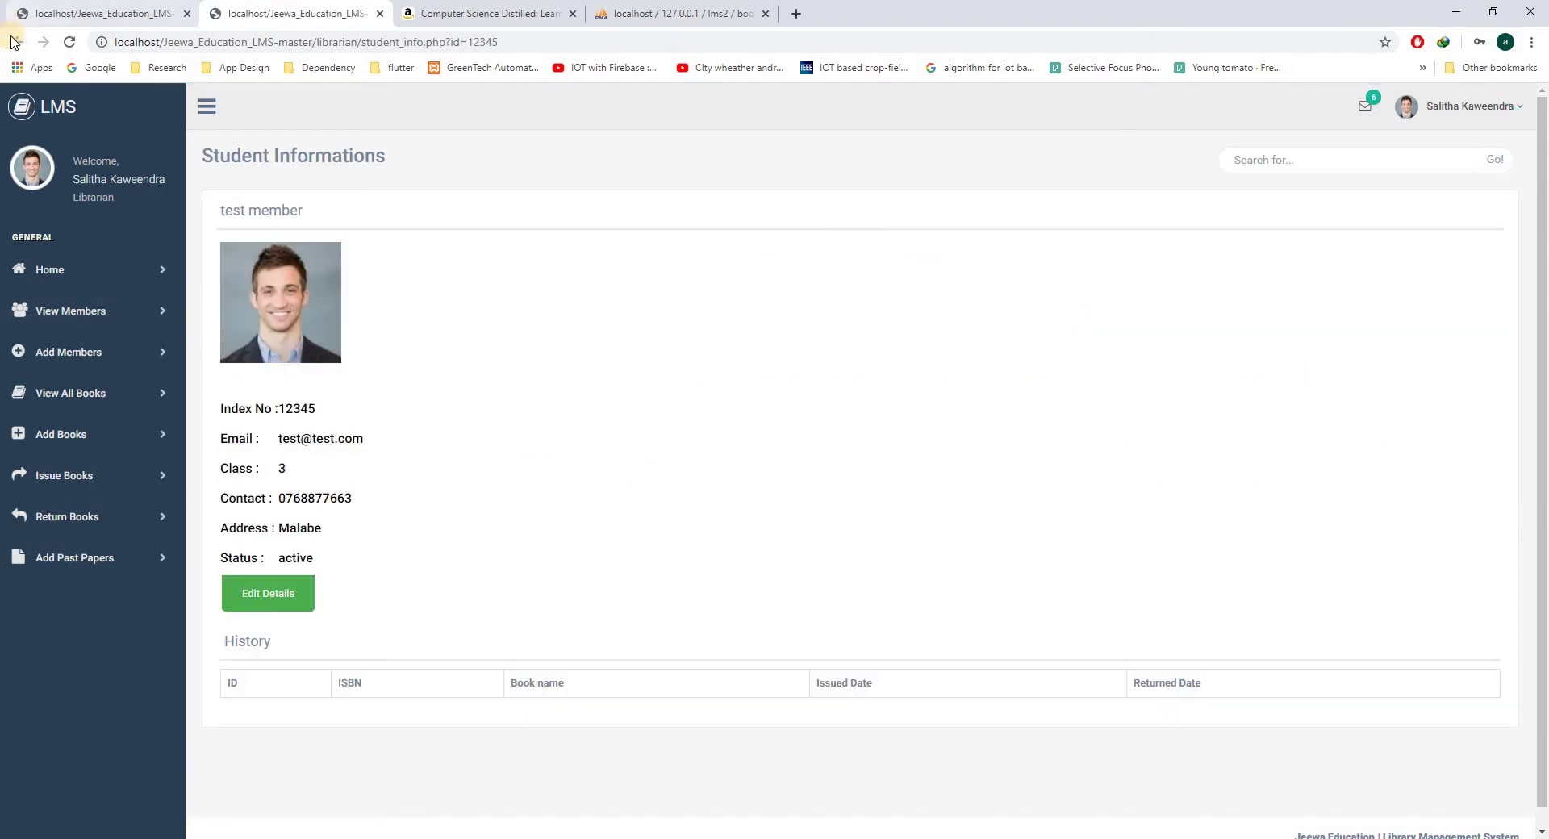
pyautogui.click(17, 42)
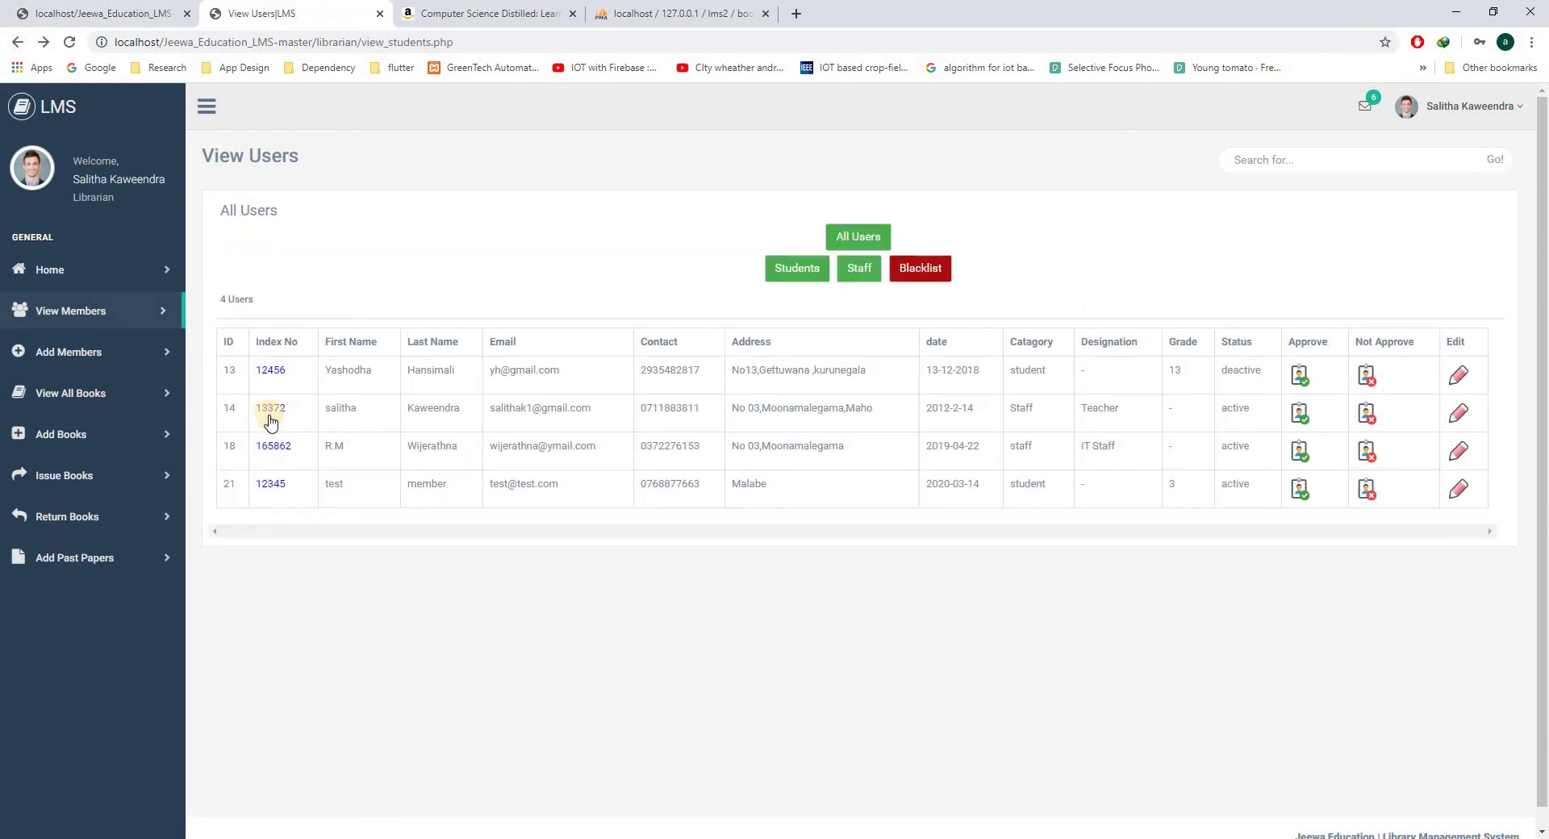
pyautogui.click(278, 487)
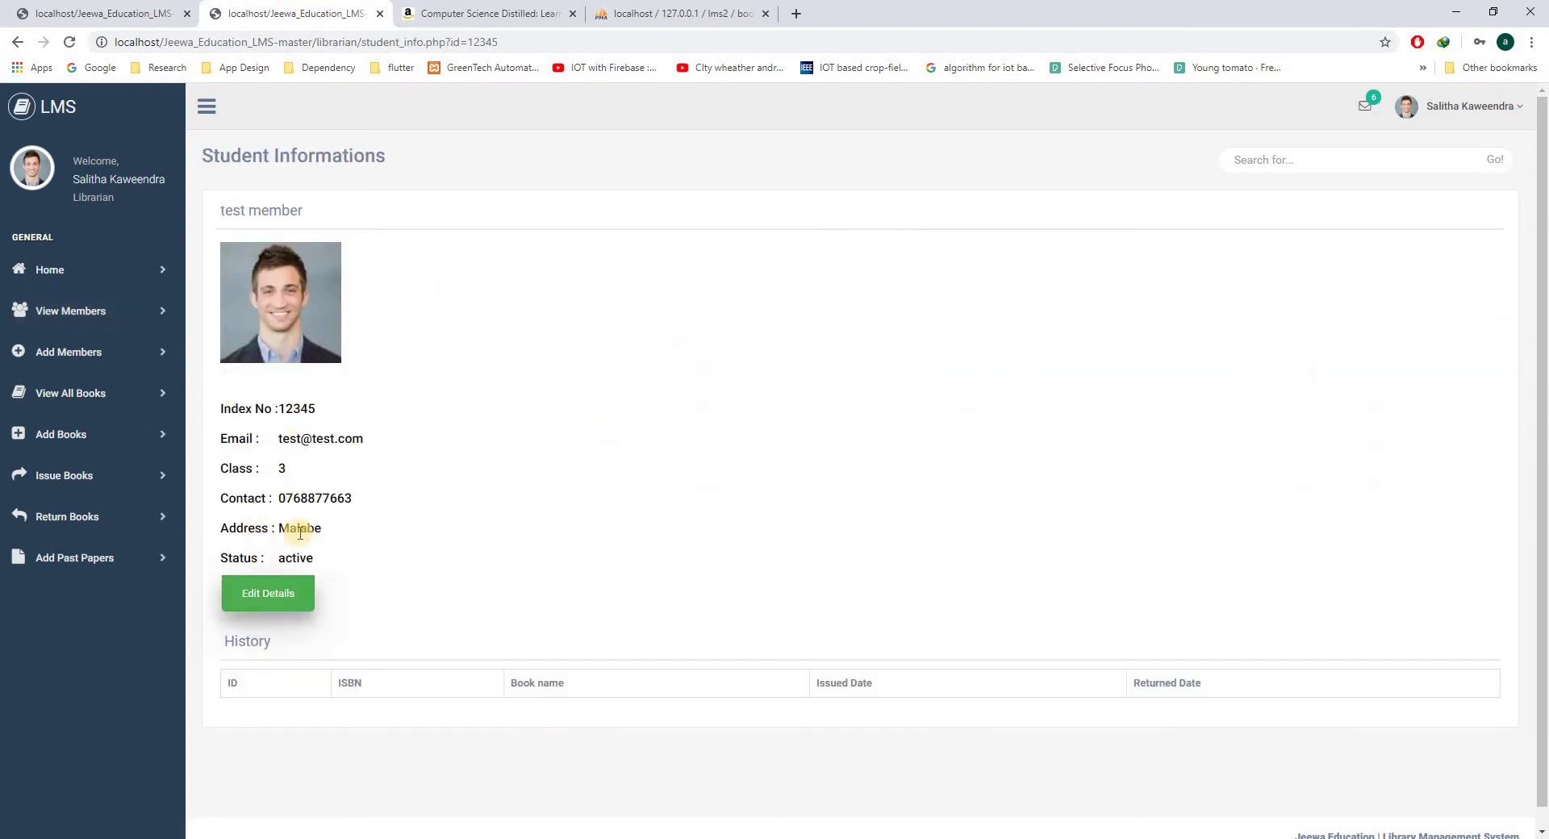
pyautogui.click(255, 595)
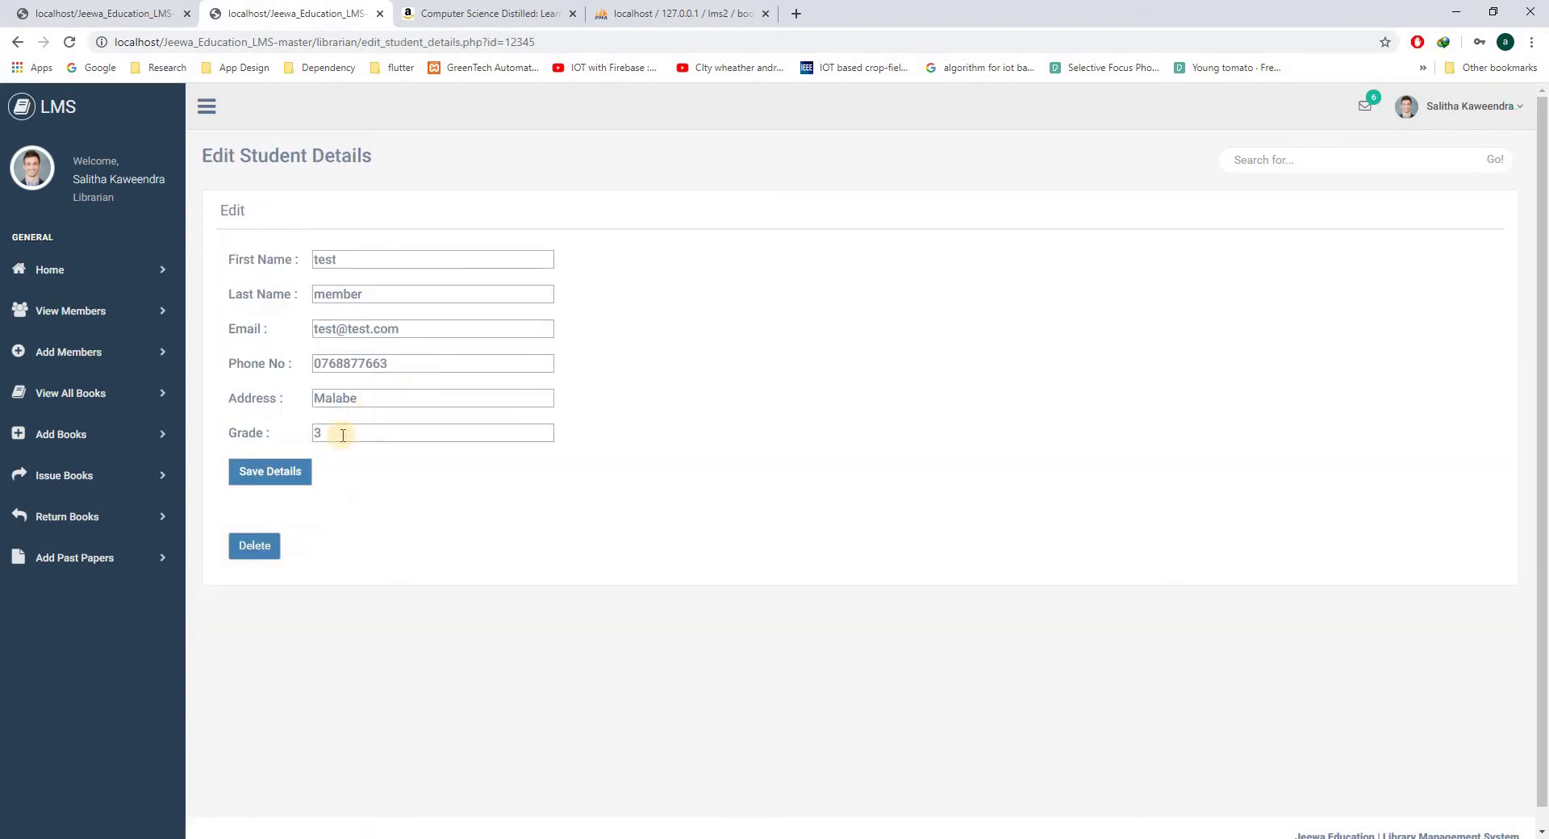
# - Change the test member's grade to 2, save, confirm the alert and reopen View Members
pyautogui.click(292, 437)
pyautogui.write('2')
pyautogui.click(262, 478)
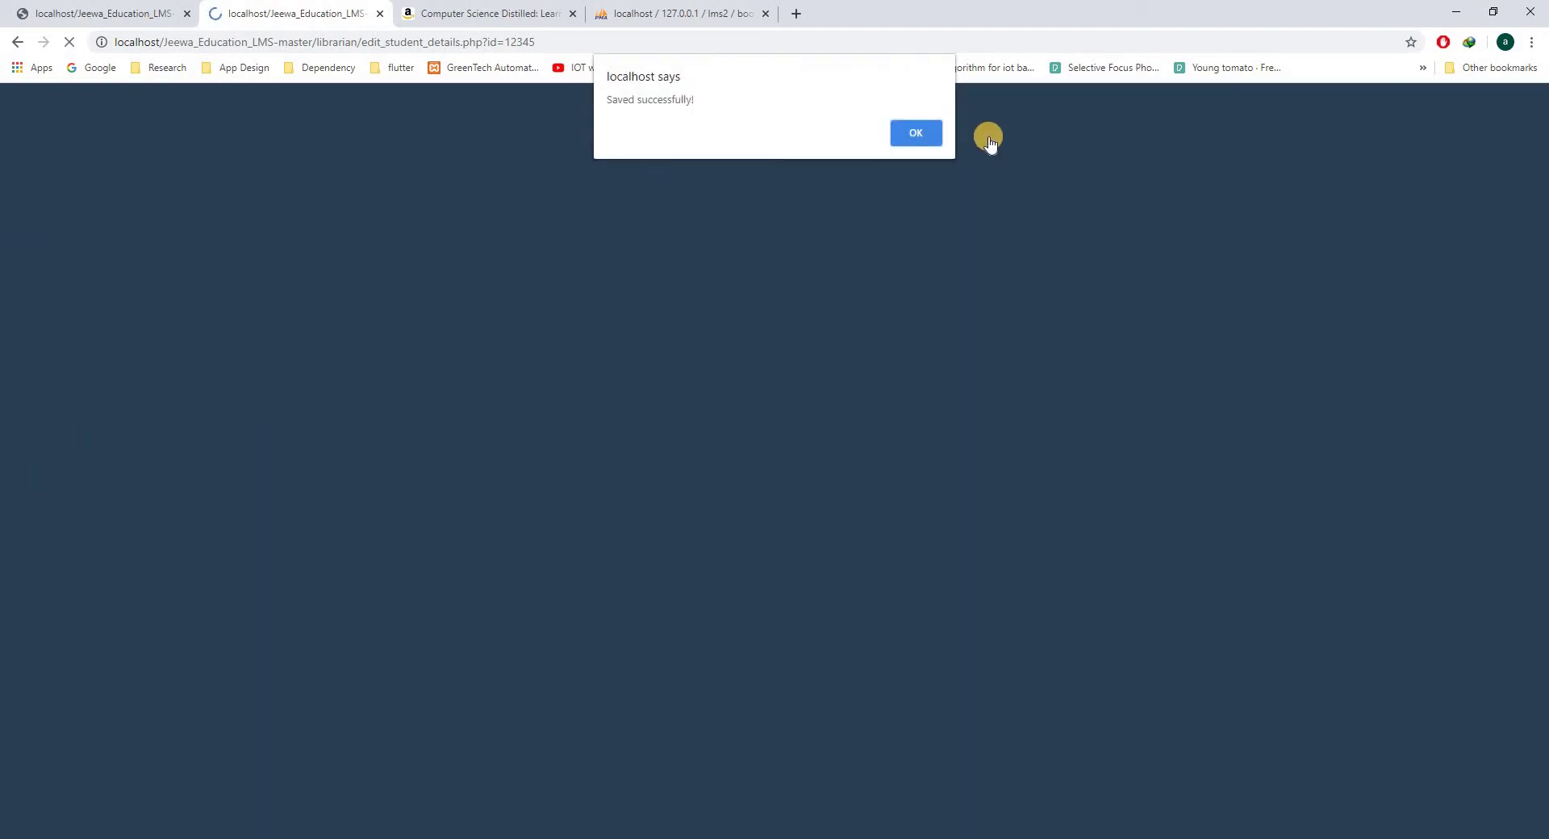
pyautogui.click(908, 133)
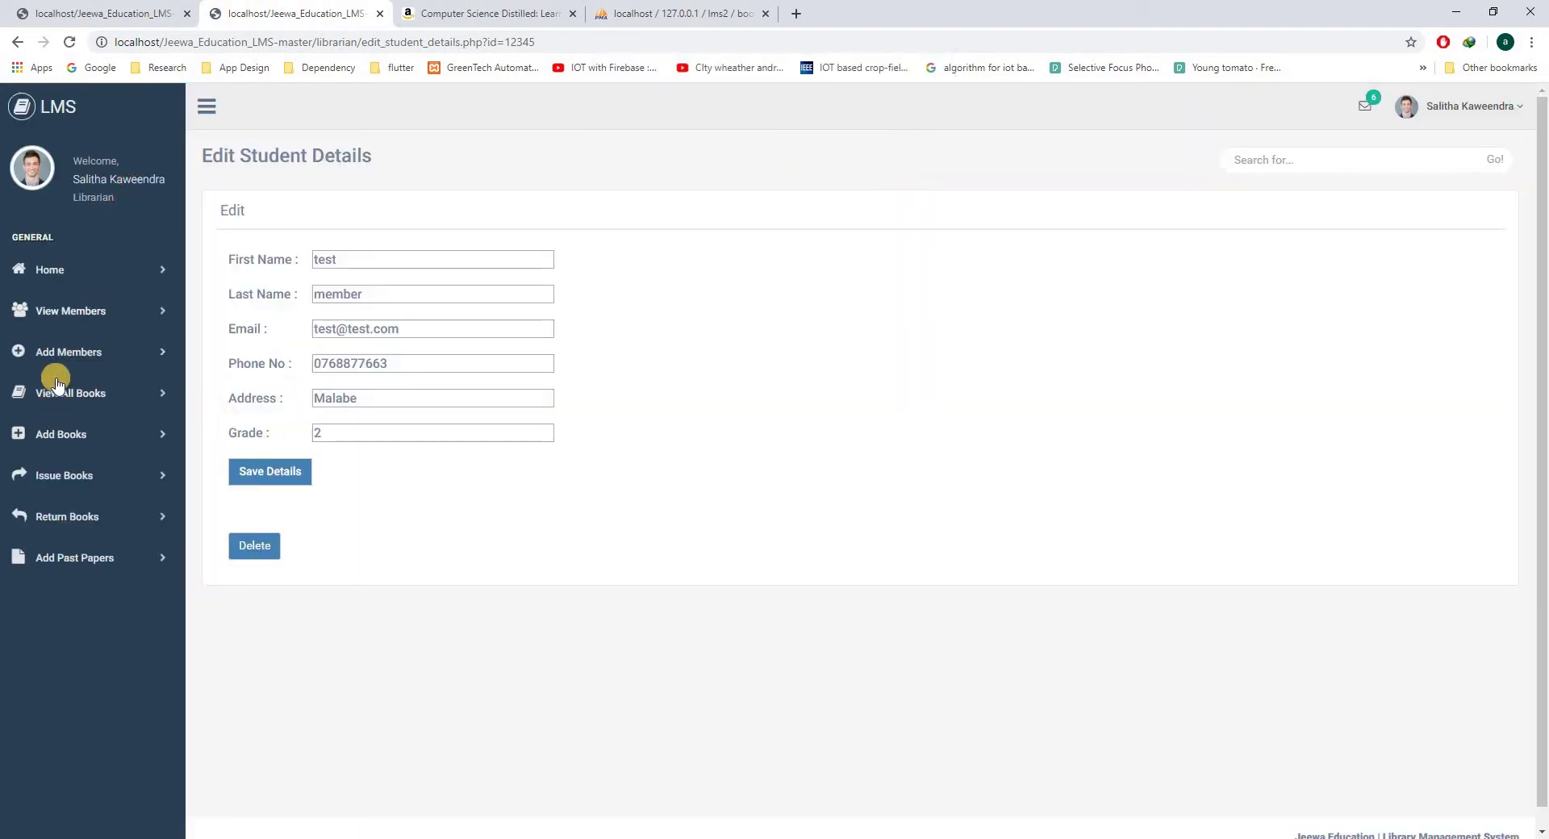
pyautogui.click(71, 313)
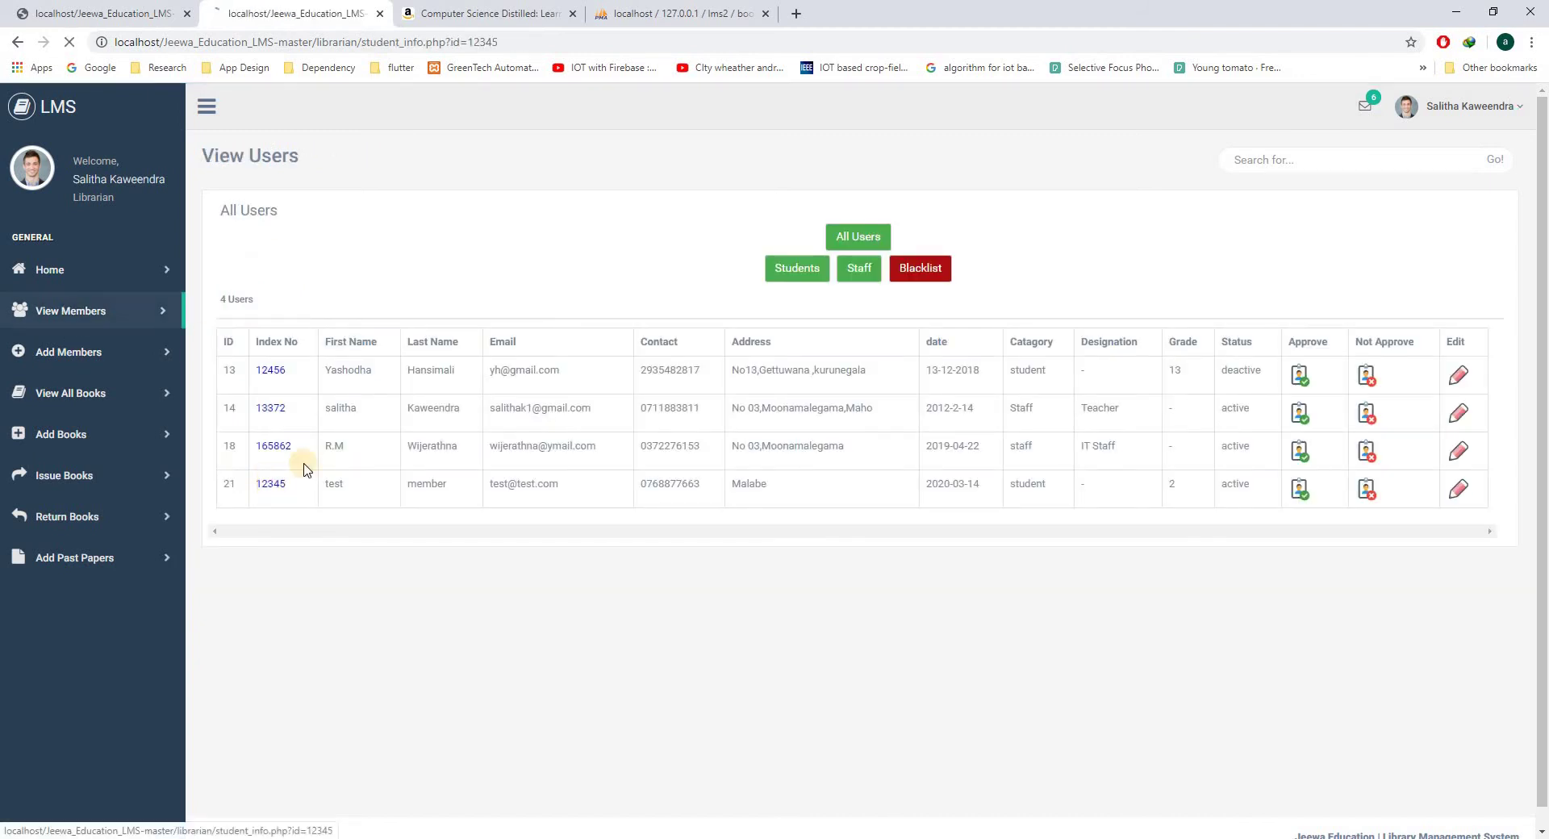
# - Open the test student's page, then approve member ID 18 in View Users
pyautogui.click(299, 446)
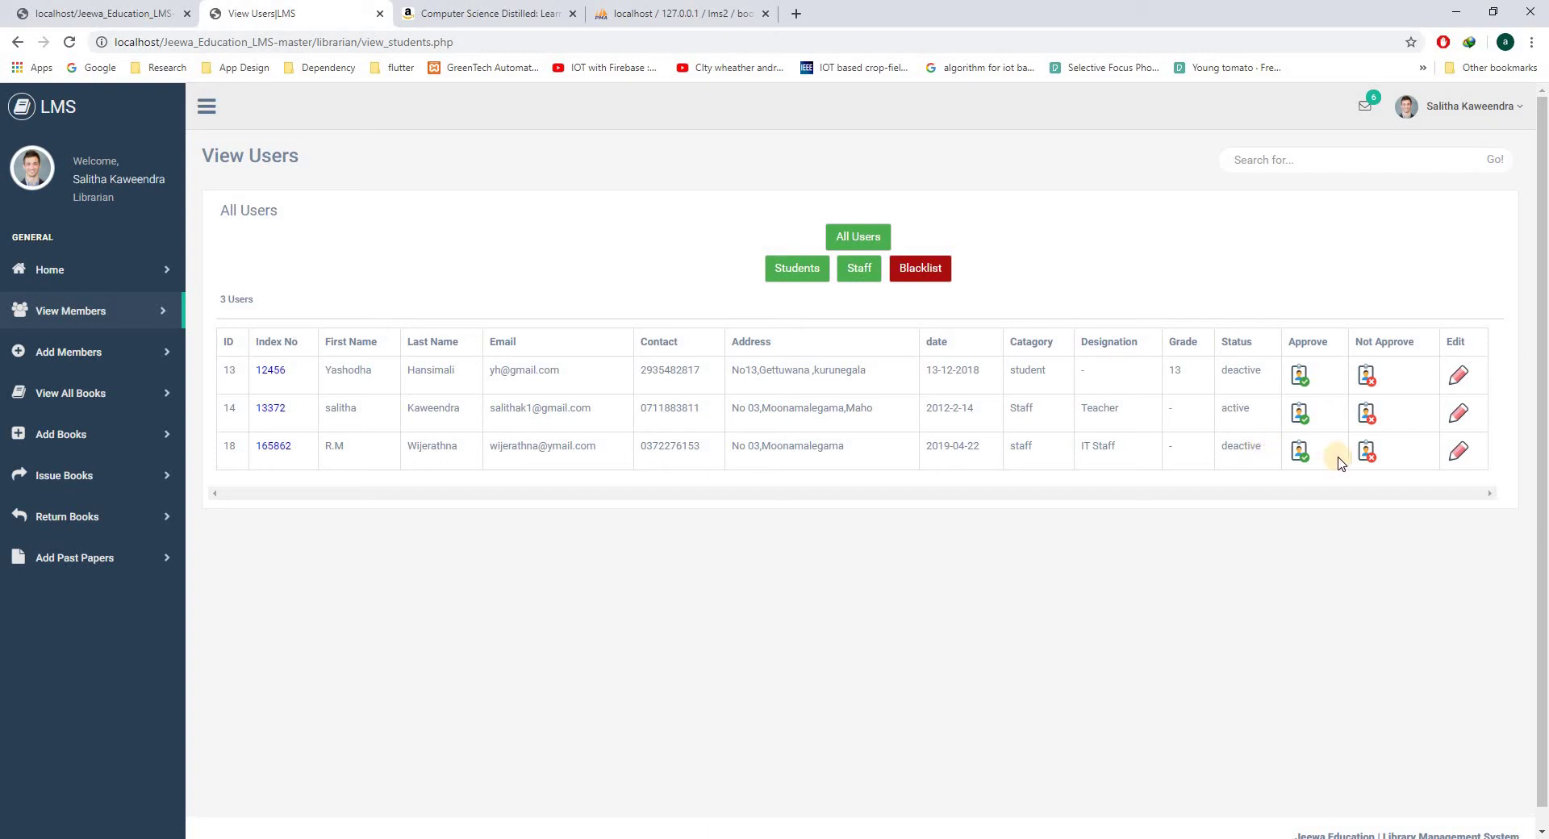
pyautogui.click(1298, 455)
# - Set Pages to 100 for HTML, XHTML & CSS For Dummies in its book details
pyautogui.click(81, 400)
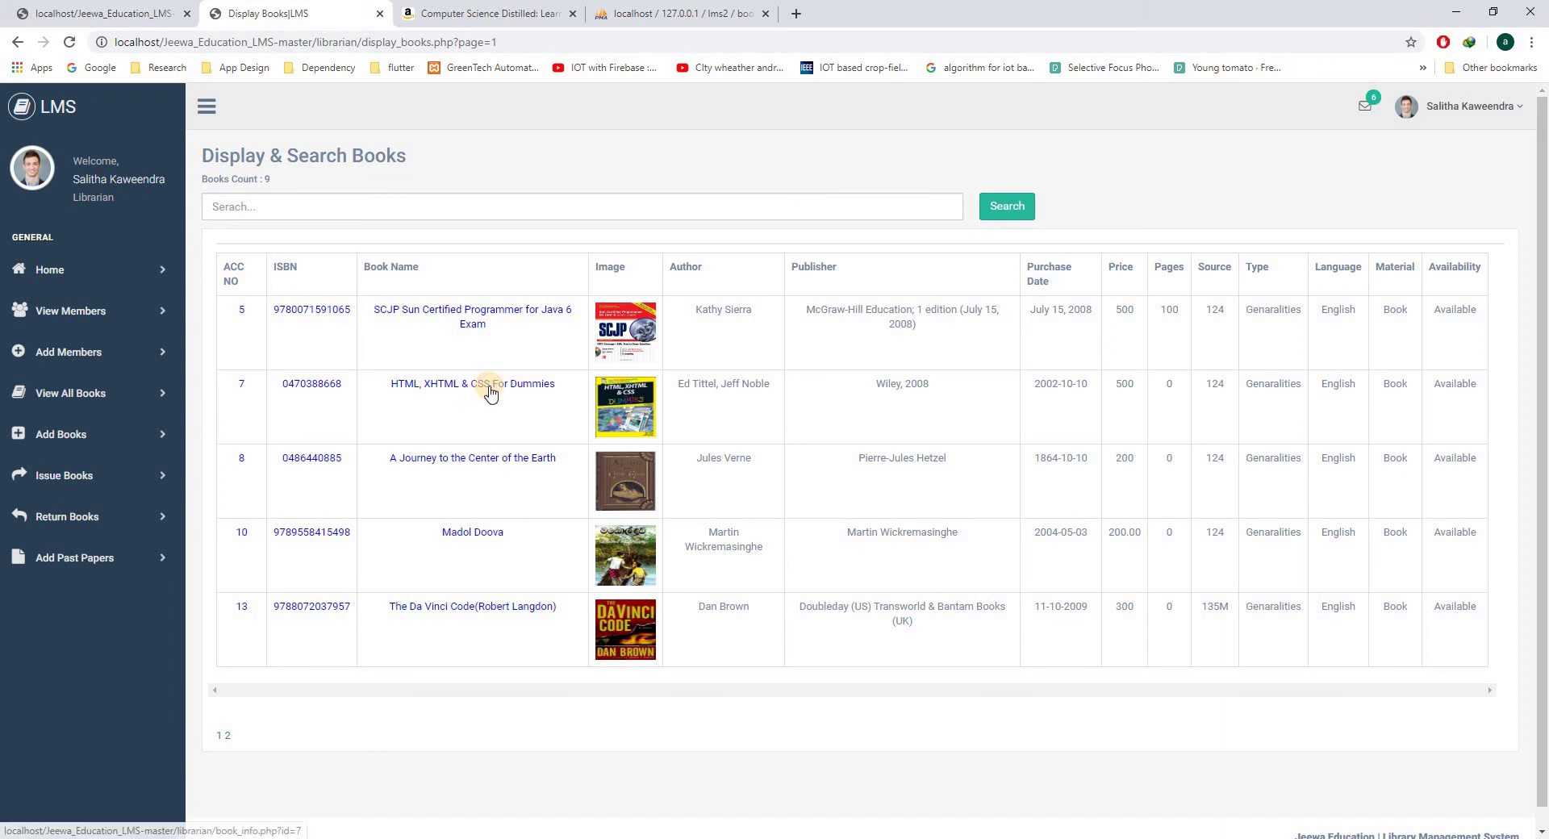
pyautogui.click(519, 385)
pyautogui.moveTo(1545, 165); pyautogui.dragTo(1543, 309)
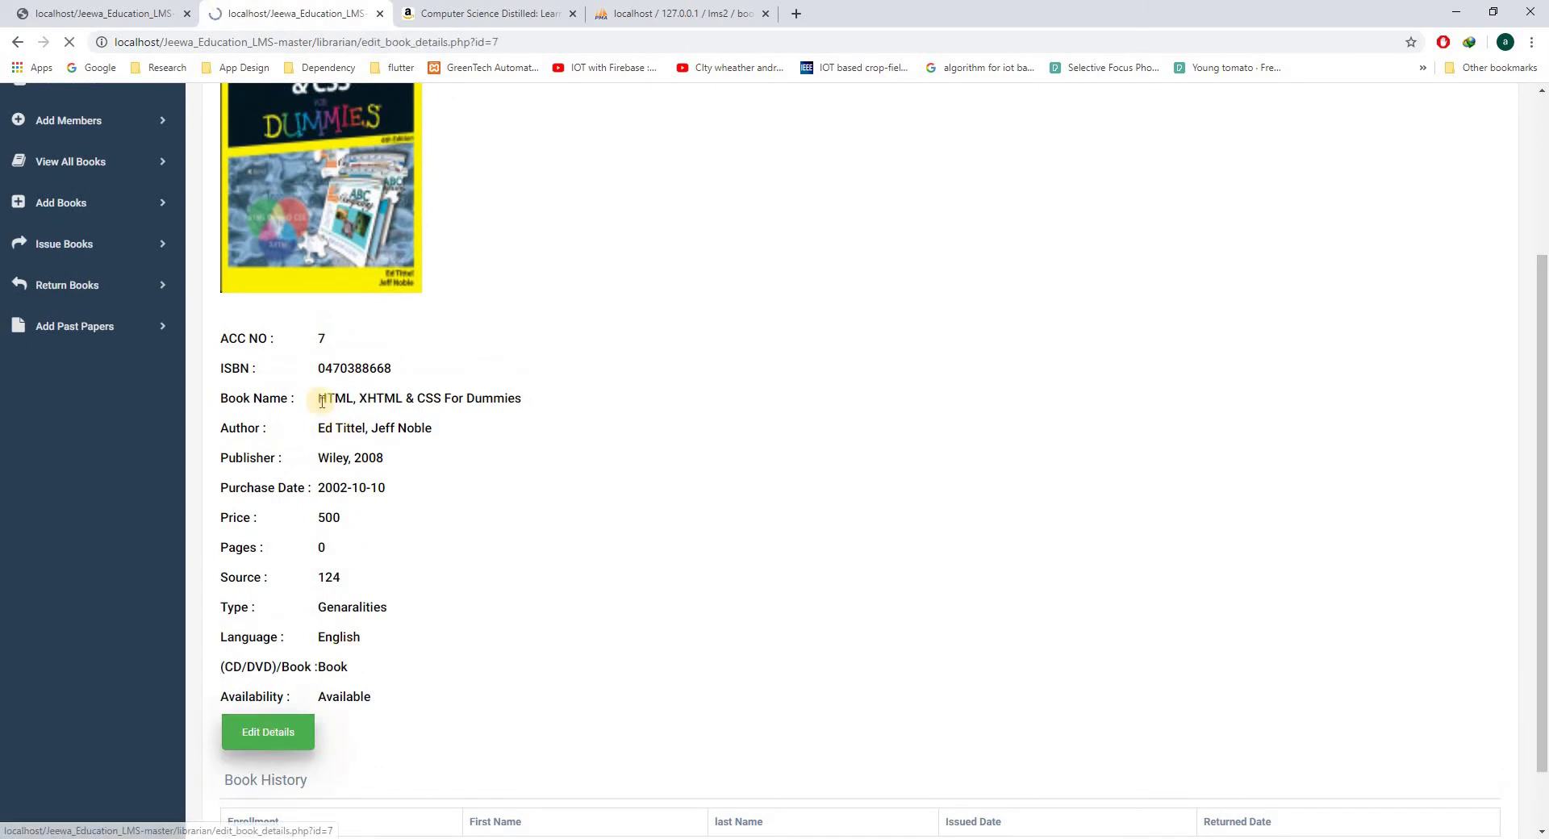
pyautogui.click(274, 731)
pyautogui.click(348, 467)
pyautogui.write('100')
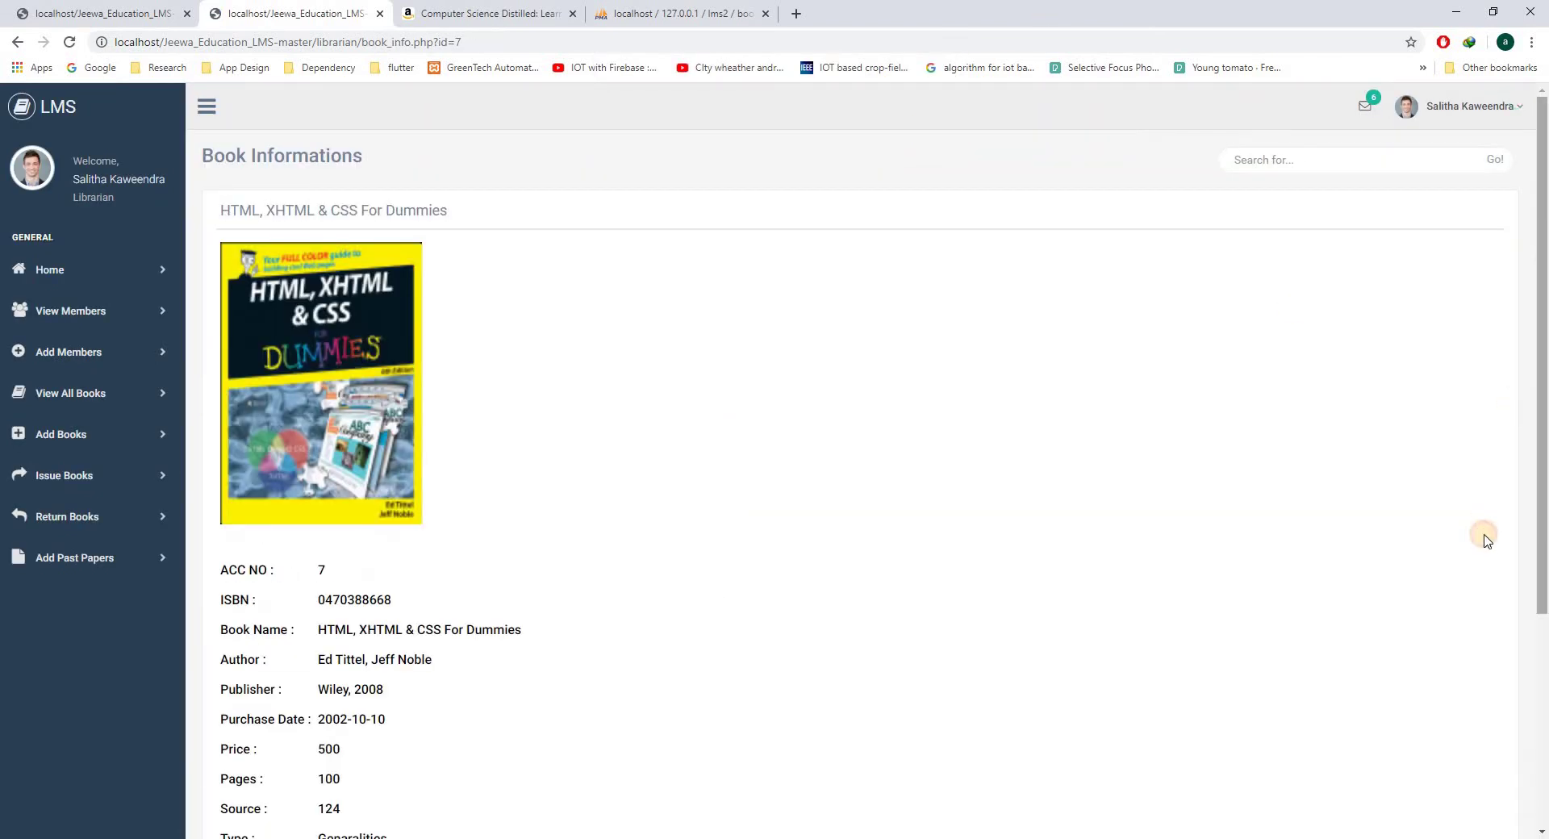
pyautogui.scroll(-4, 257, 487)
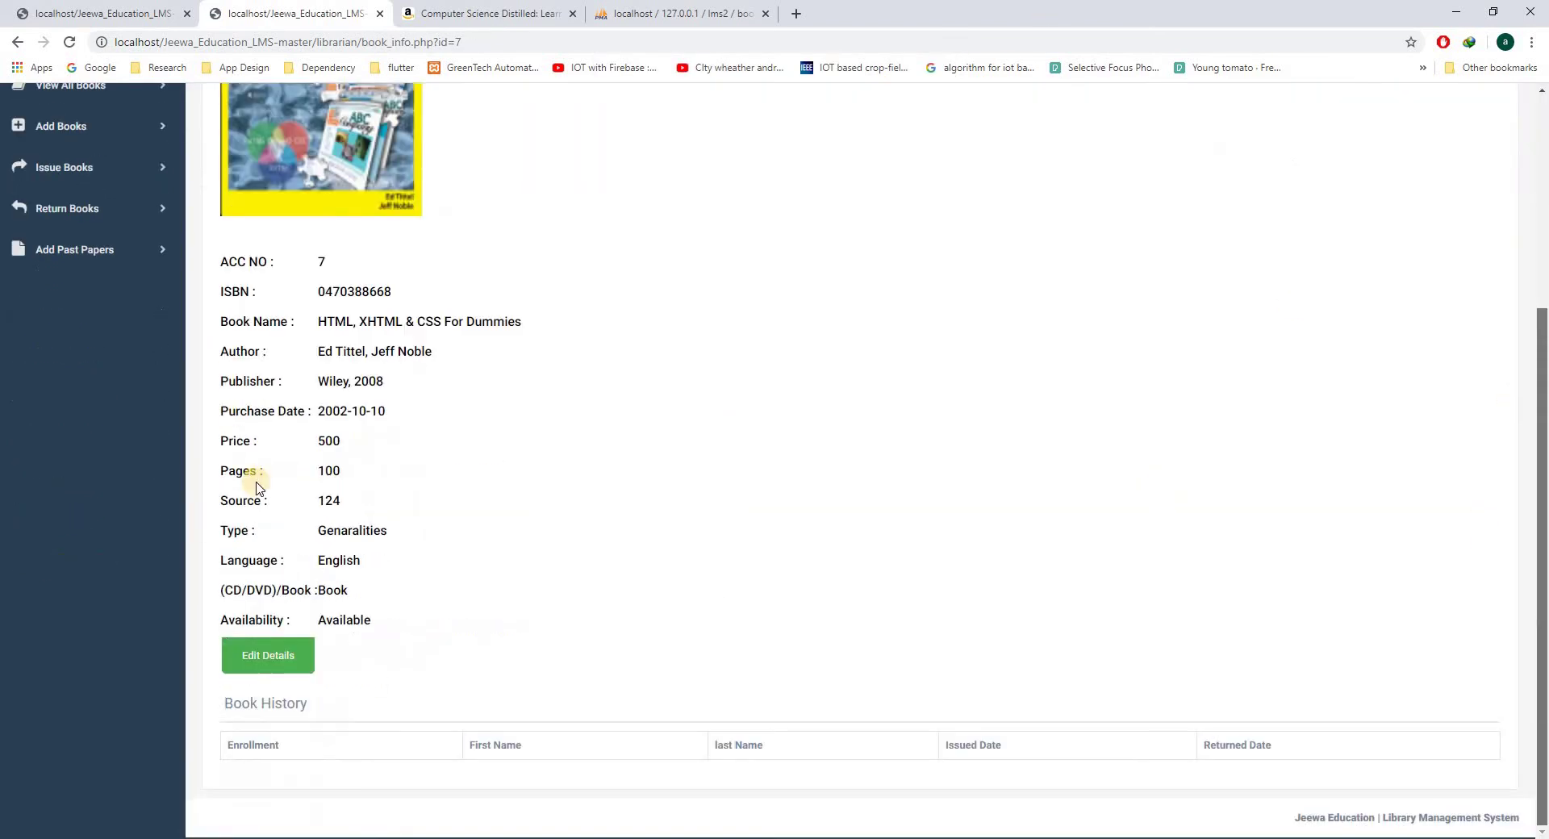
pyautogui.click(256, 673)
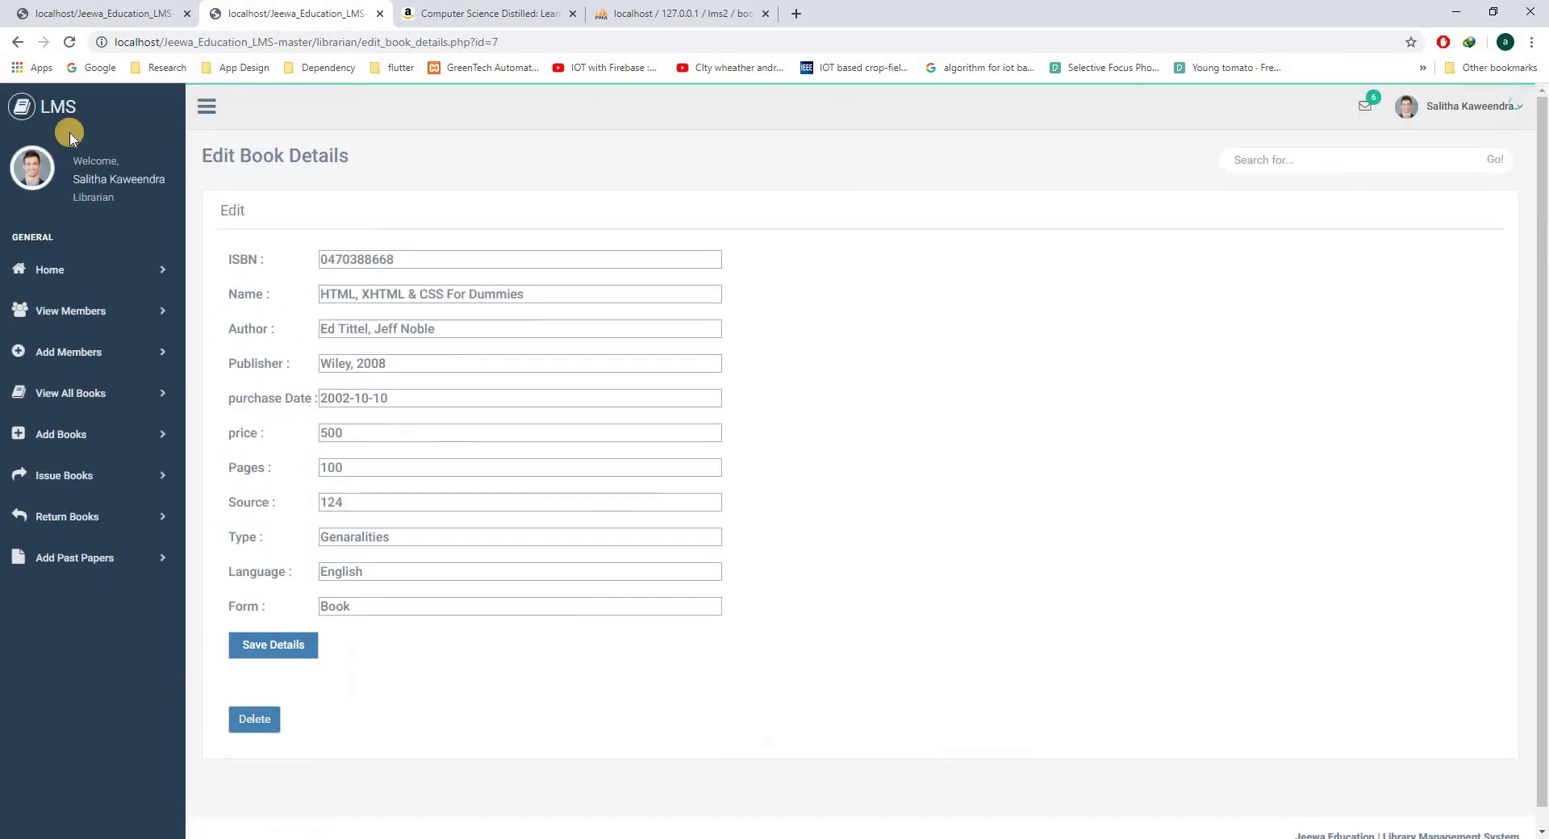
pyautogui.click(17, 42)
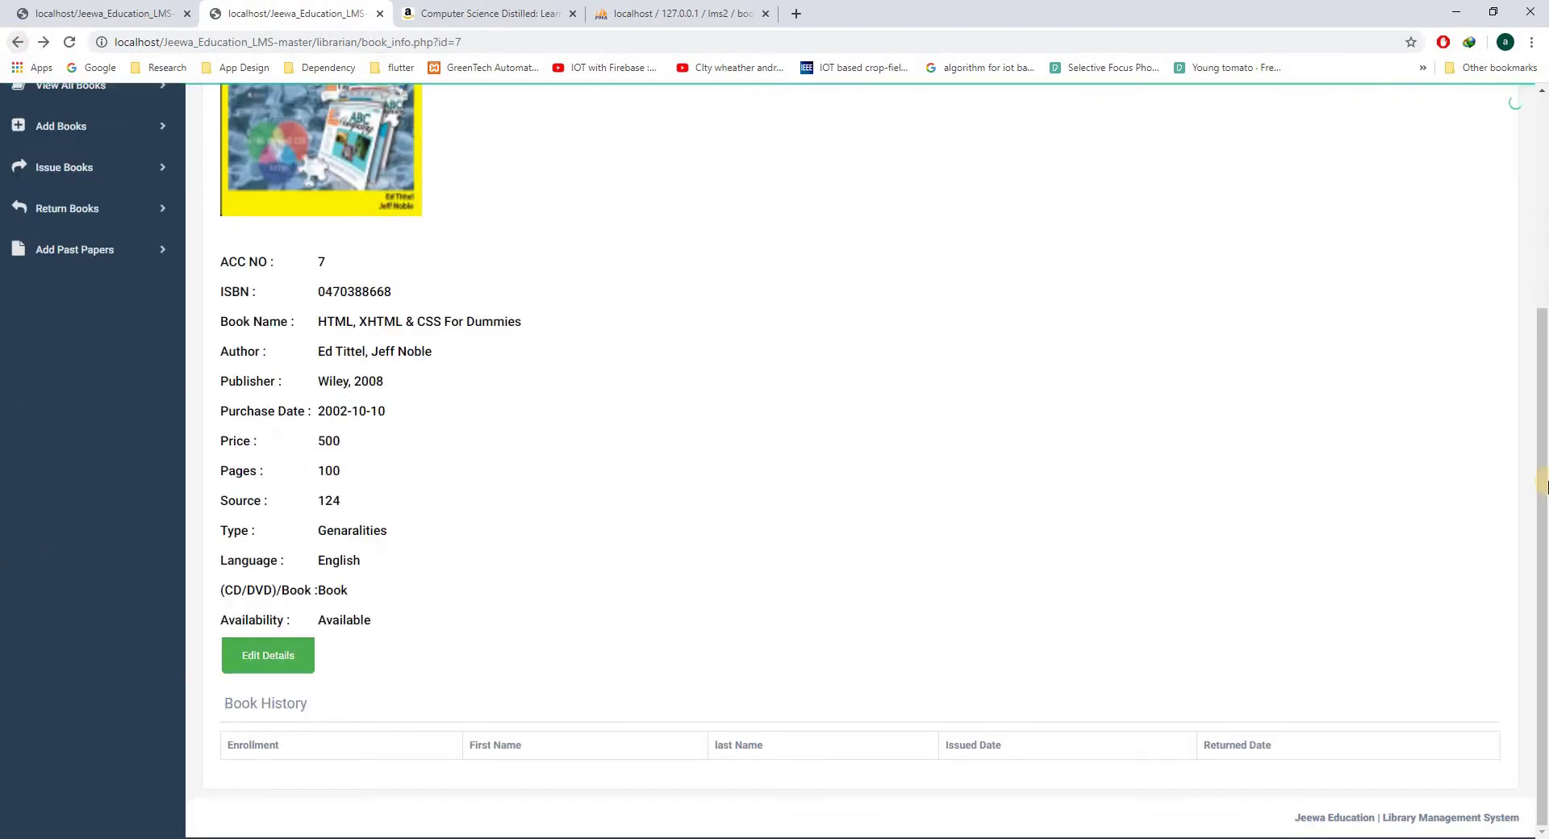
pyautogui.scroll(3, 53, 313)
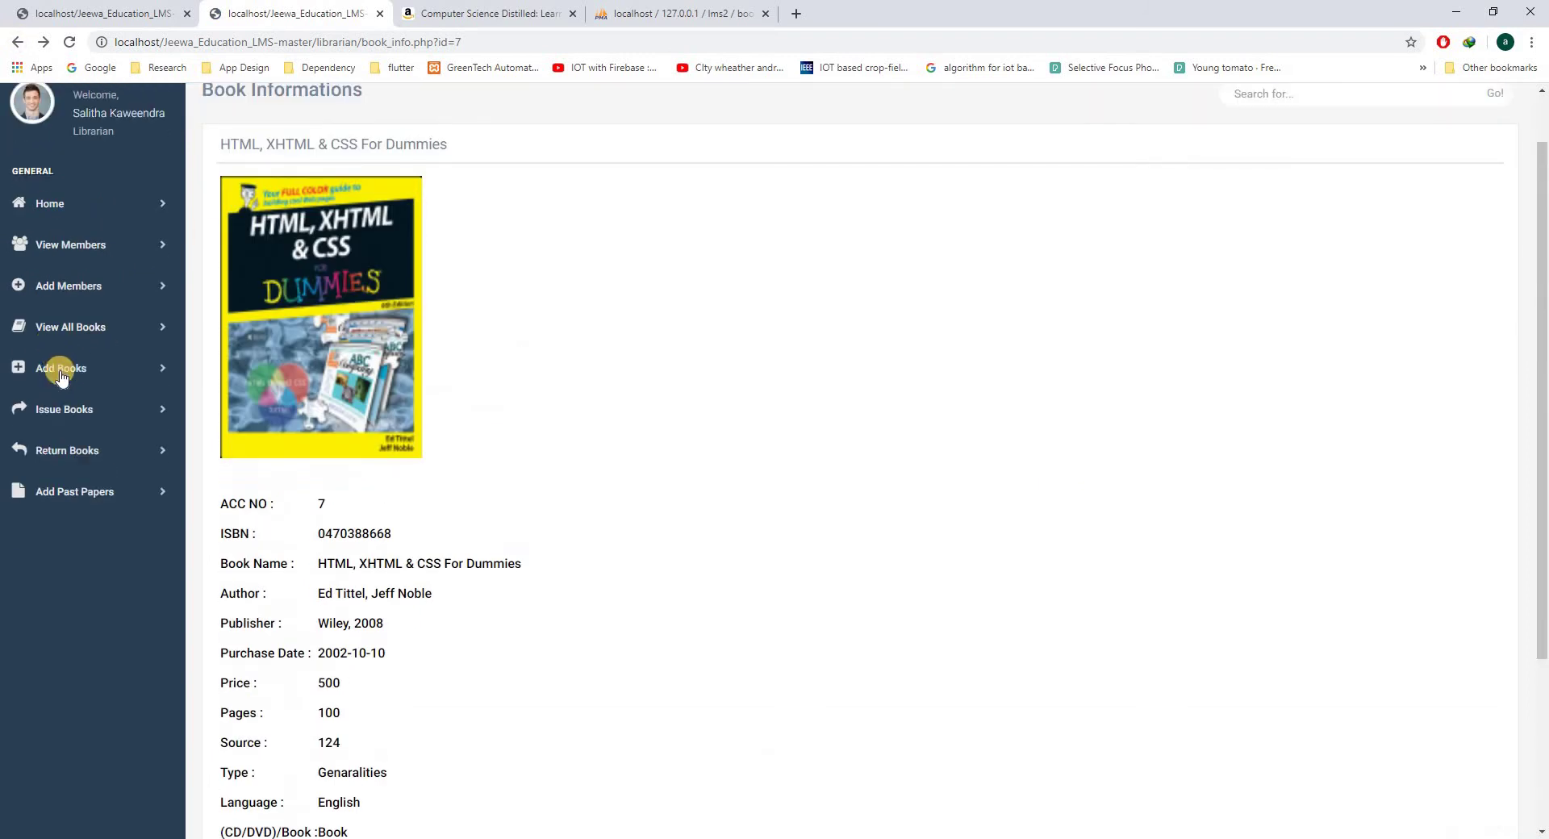
# - Open Add Books and copy the ISBN-10 from the Computer Science Distilled Amazon page
pyautogui.click(62, 373)
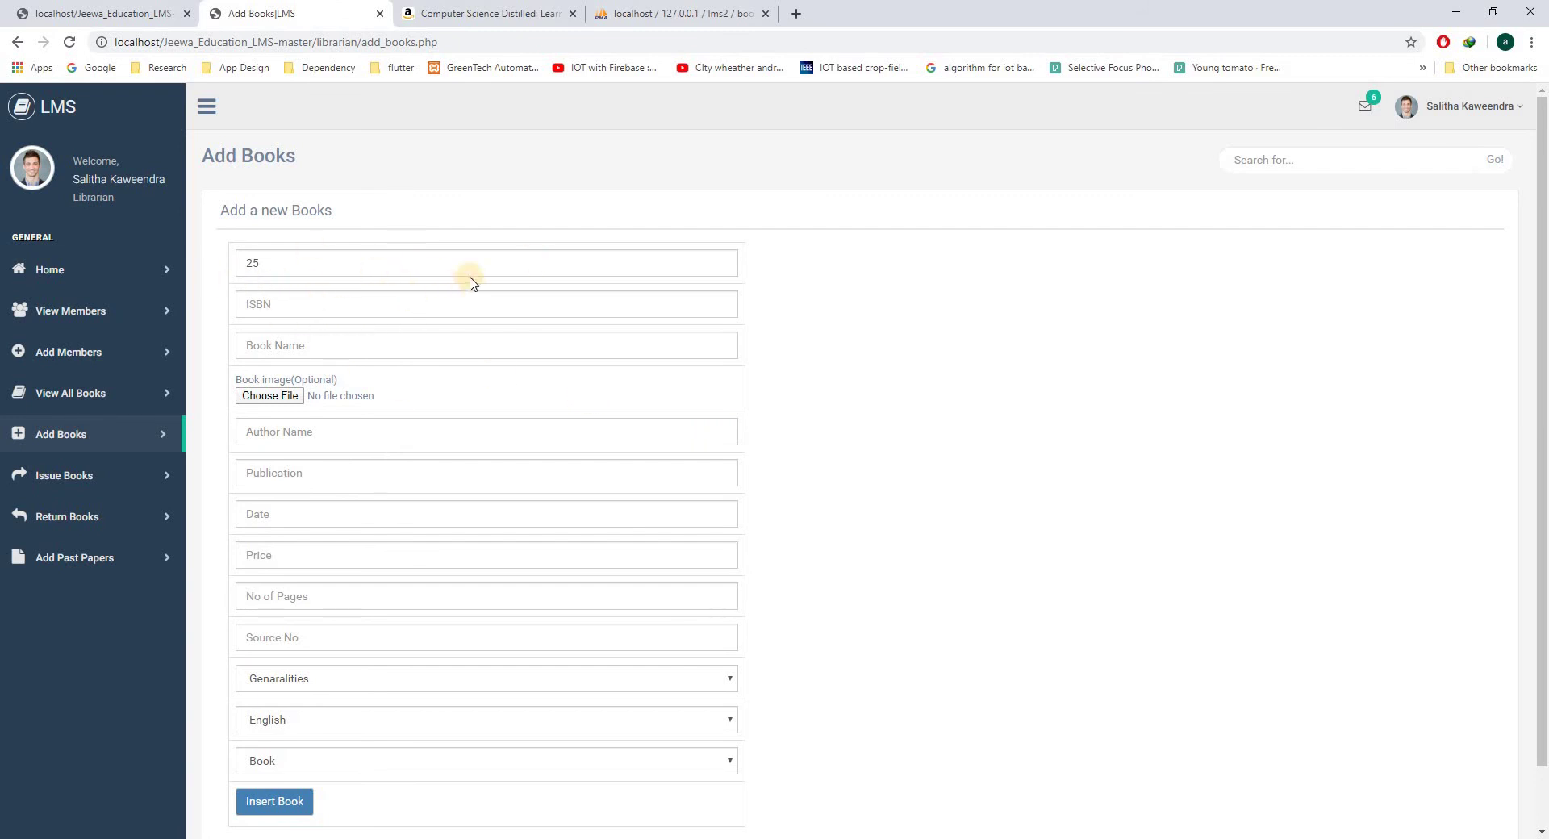
pyautogui.click(487, 13)
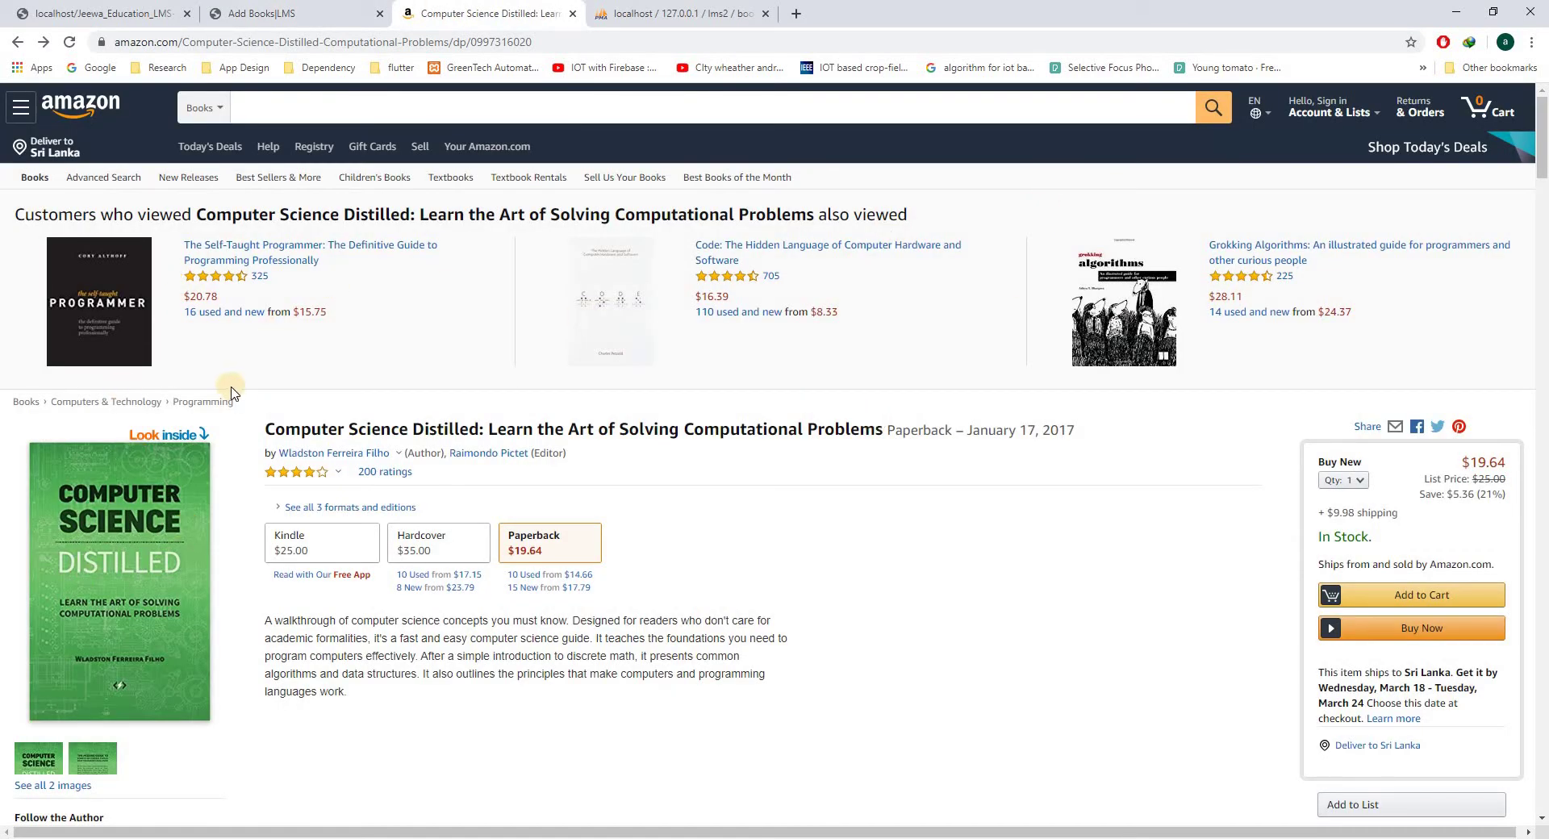
pyautogui.moveTo(1544, 179); pyautogui.dragTo(1543, 282)
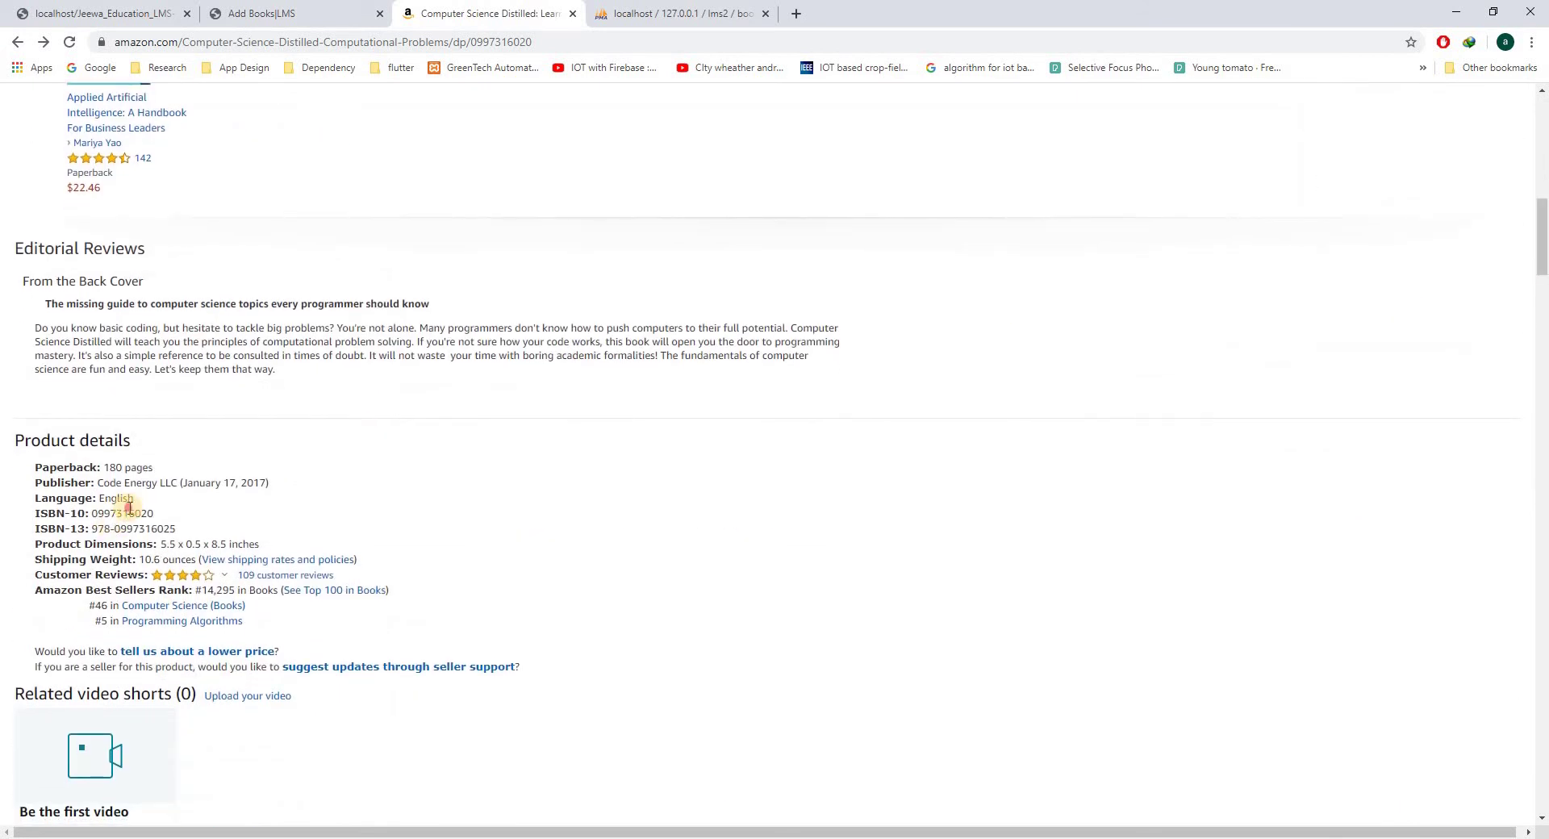
pyautogui.doubleClick(130, 512)
pyautogui.click(252, 7)
pyautogui.click(281, 312)
pyautogui.click(289, 339)
pyautogui.press('Tab')
pyautogui.press('Down')
pyautogui.click(391, 392)
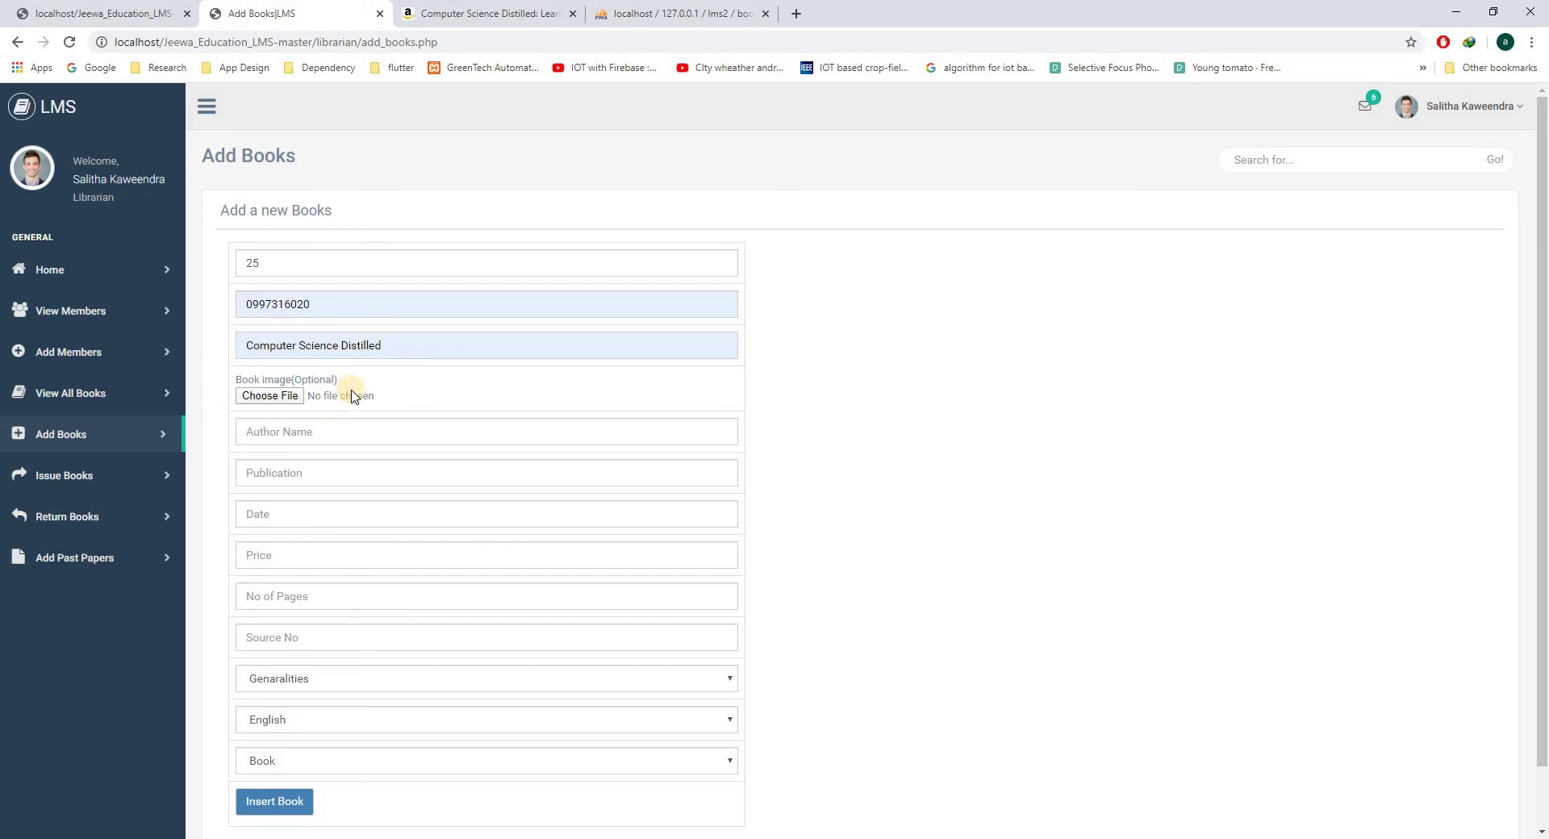
# - Open the book catalogue in a new tab, view page 2, then return to the Add Books form
pyautogui.rightClick(65, 388)
pyautogui.click(121, 401)
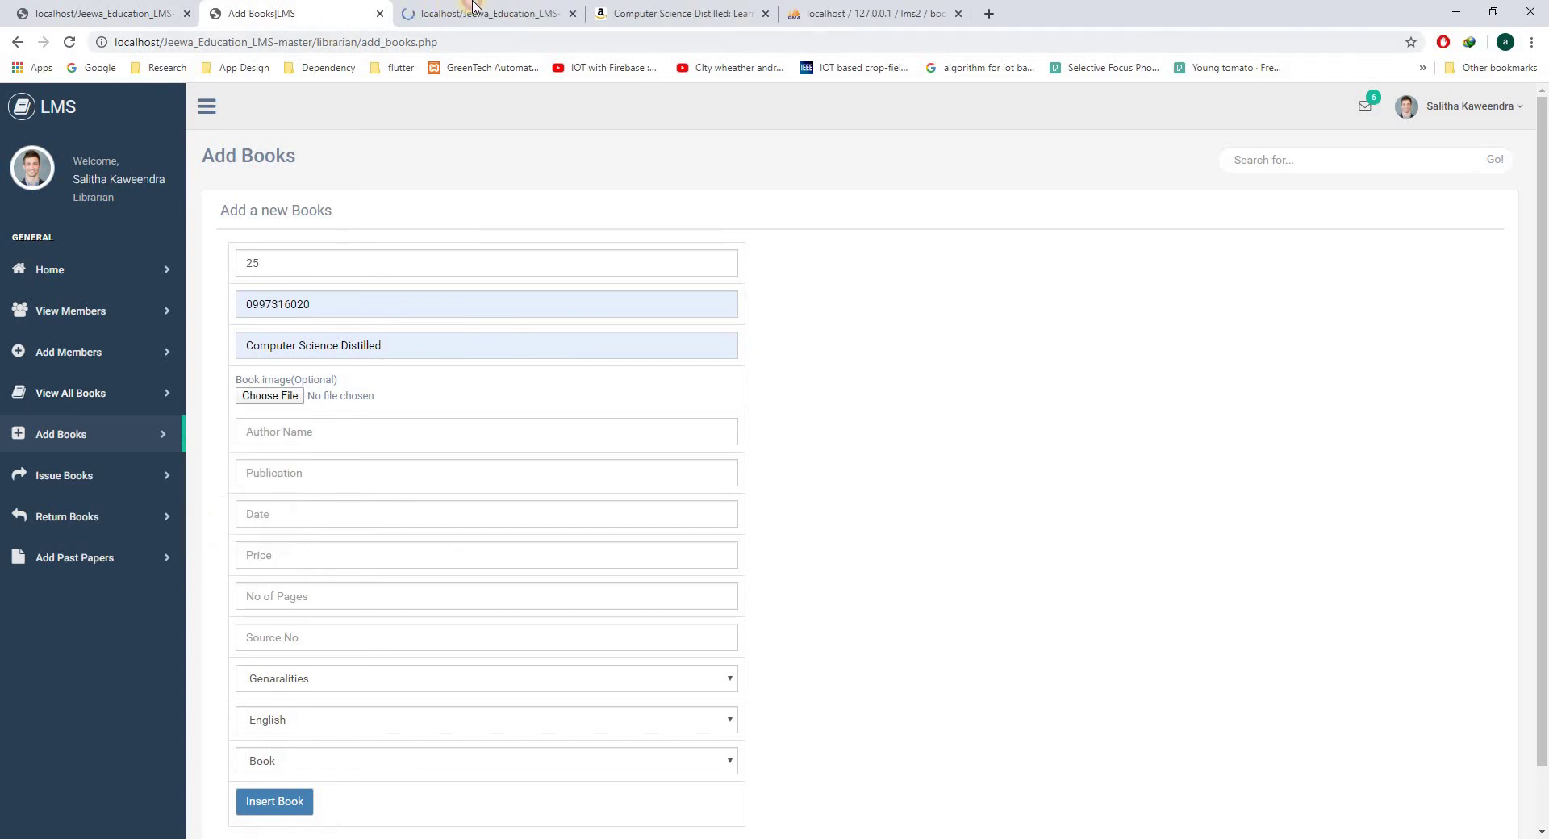
pyautogui.click(460, 13)
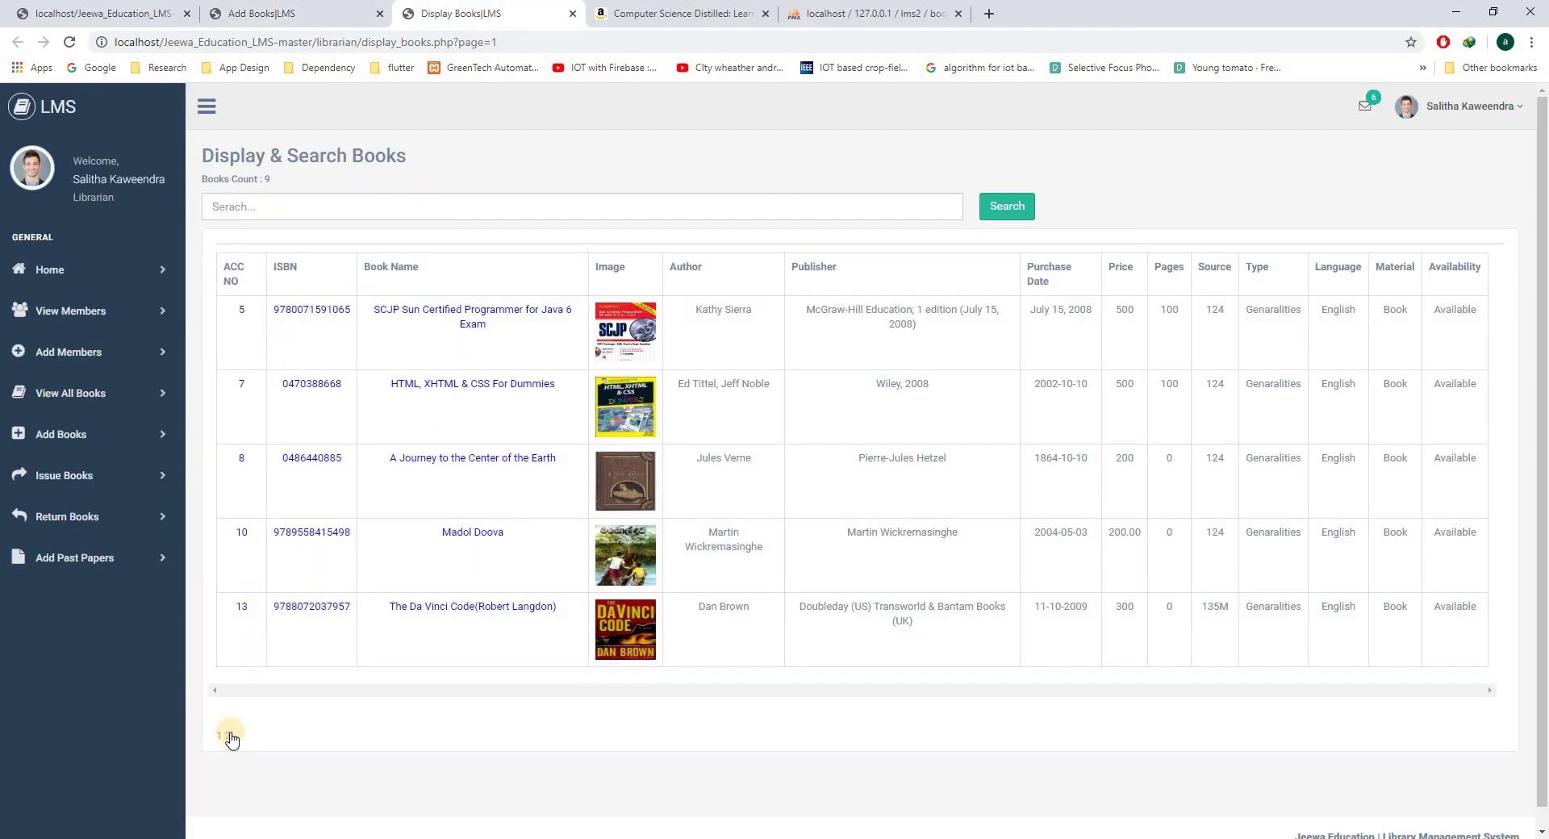
pyautogui.click(229, 736)
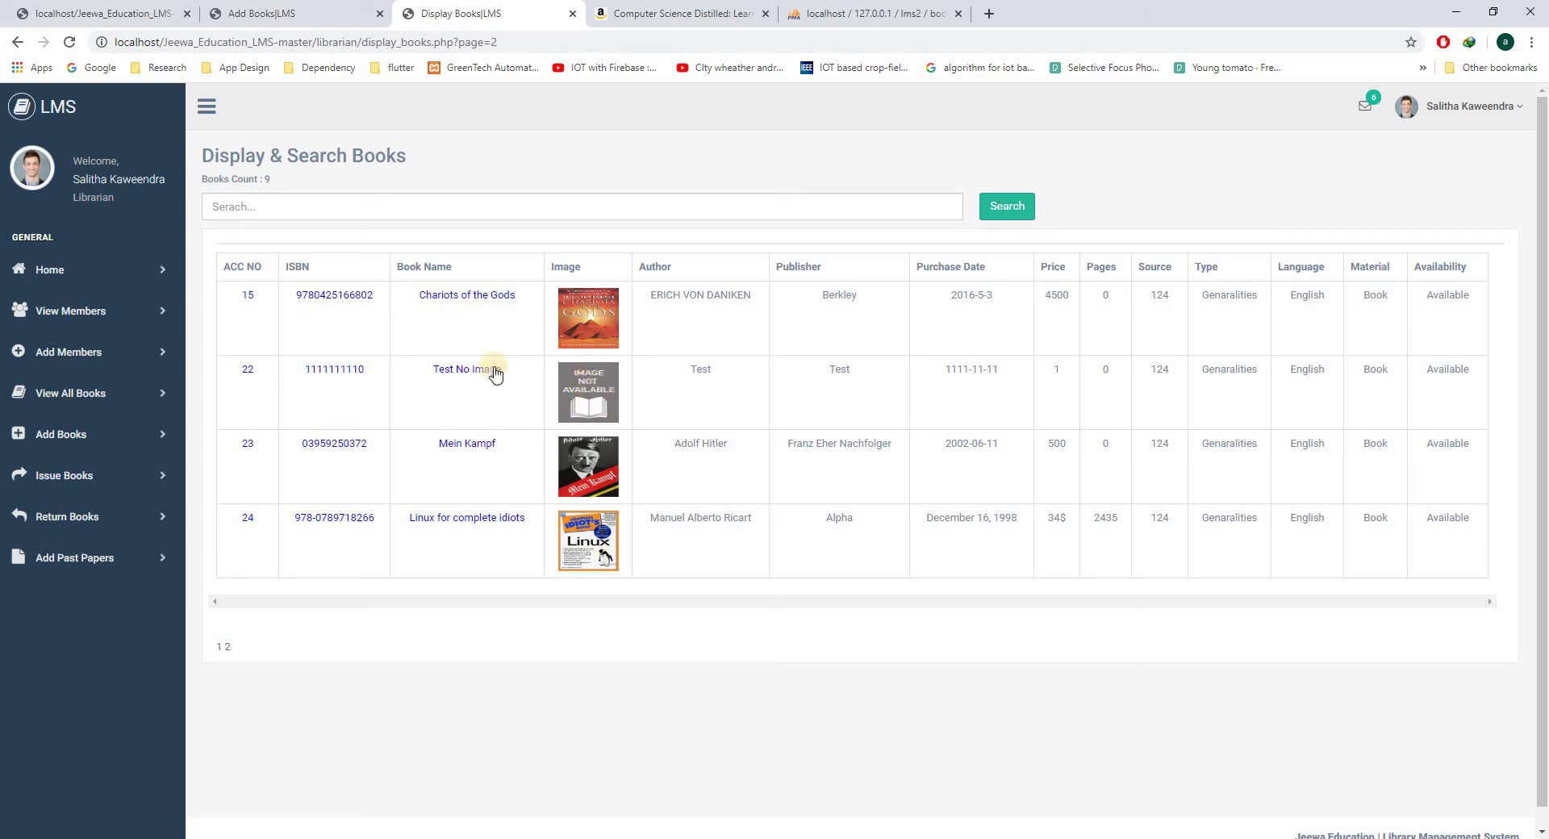
pyautogui.click(309, 10)
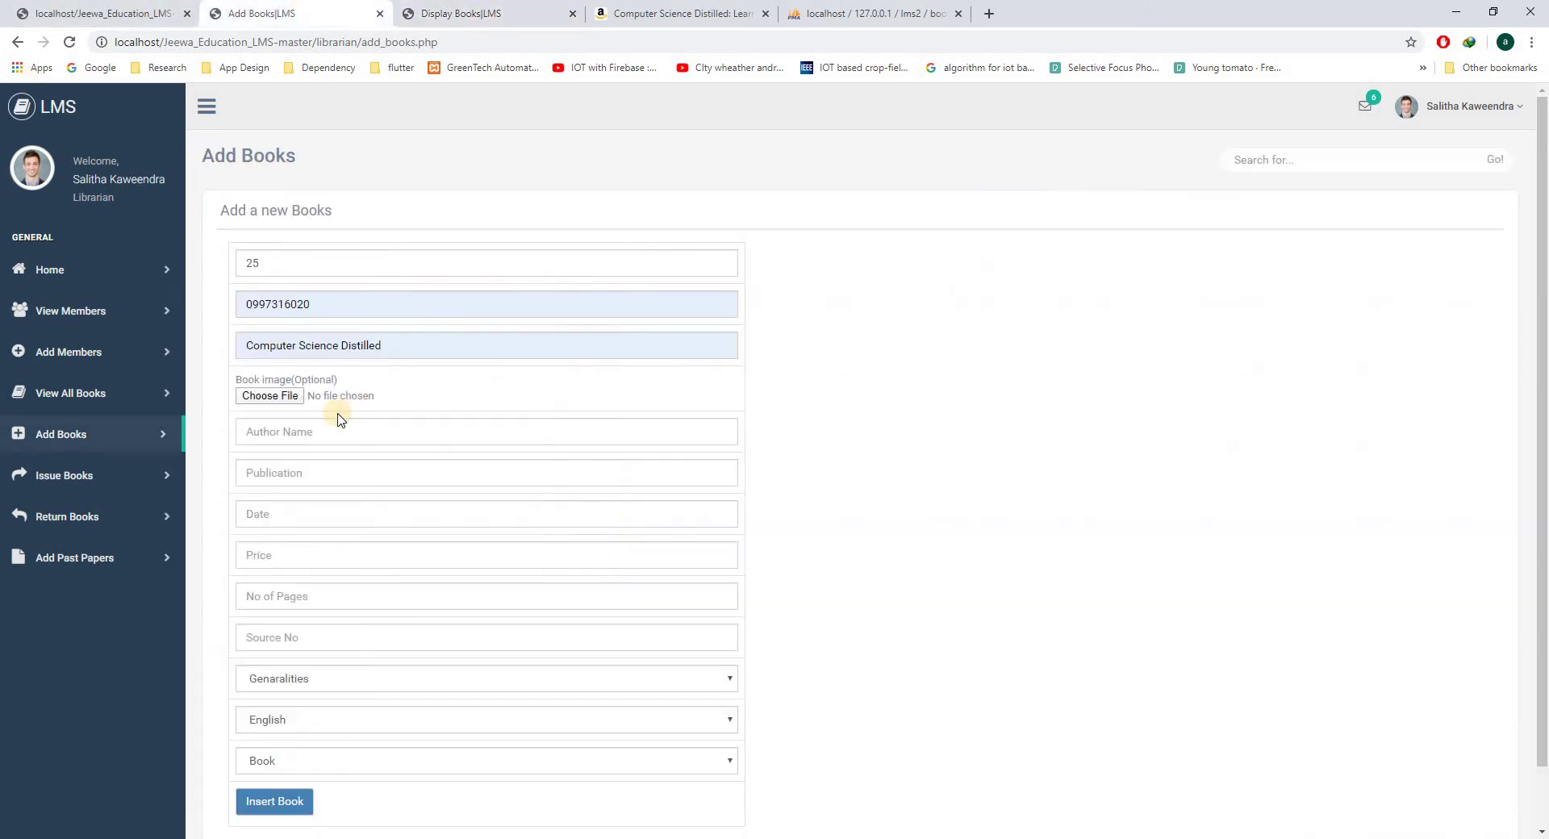
# - Attach z.jpg as the book's cover image
pyautogui.click(283, 399)
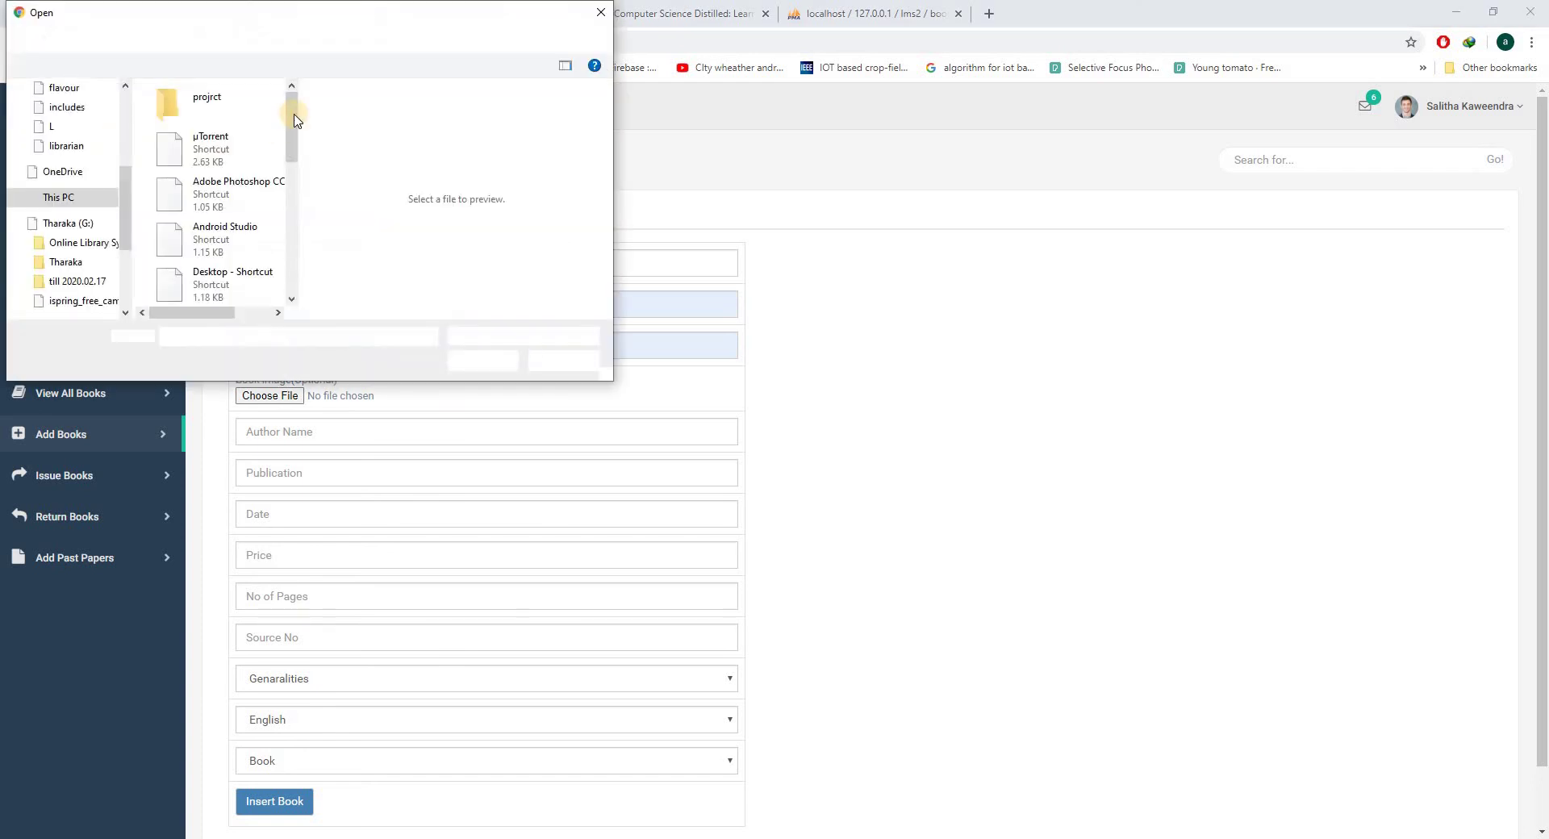
pyautogui.scroll(-3, 242, 290)
pyautogui.scroll(-2, 242, 294)
pyautogui.click(226, 286)
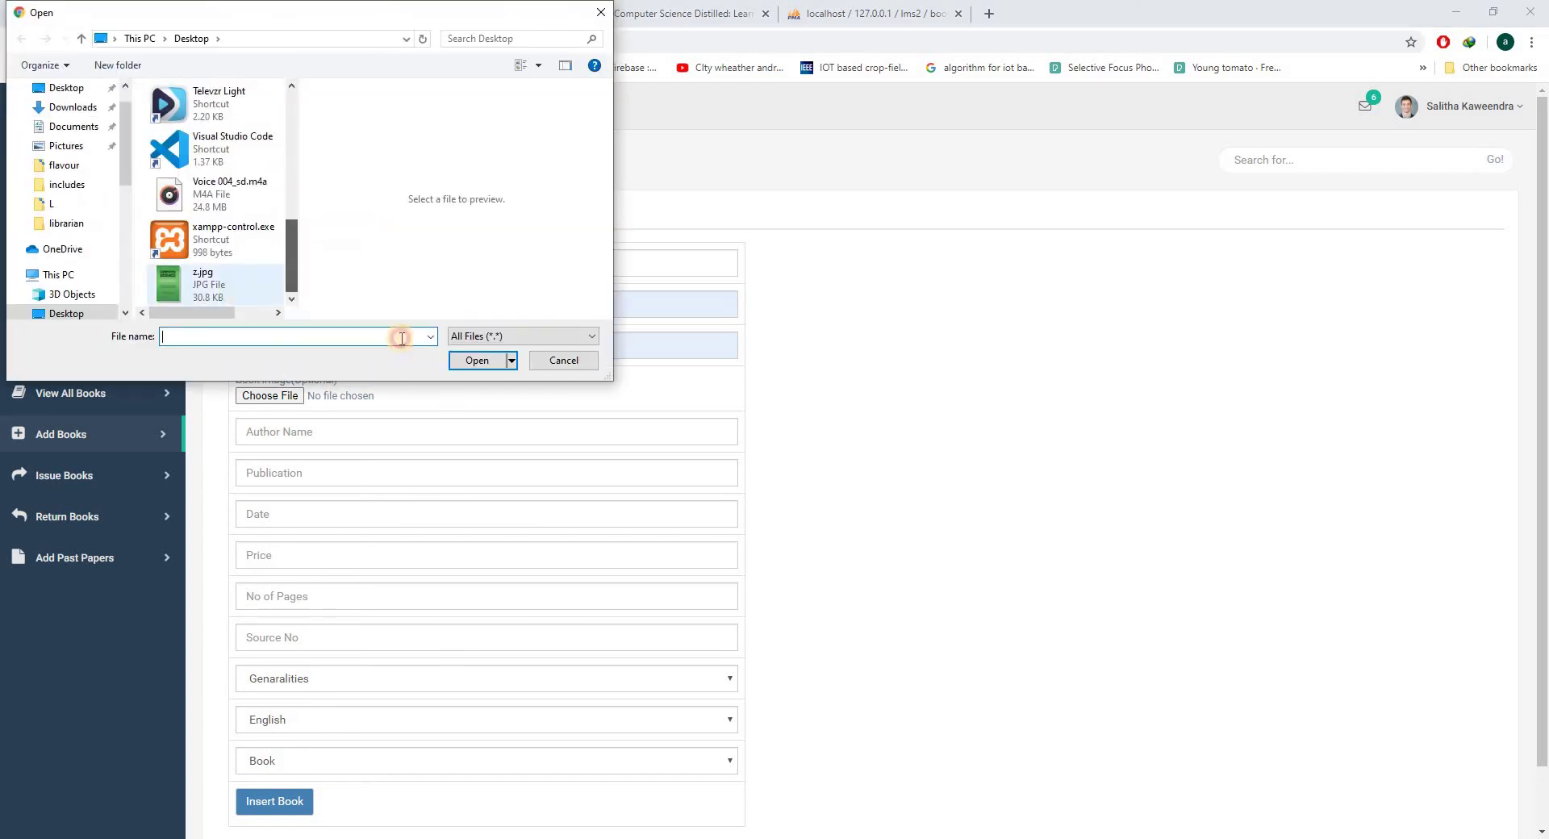
pyautogui.click(460, 360)
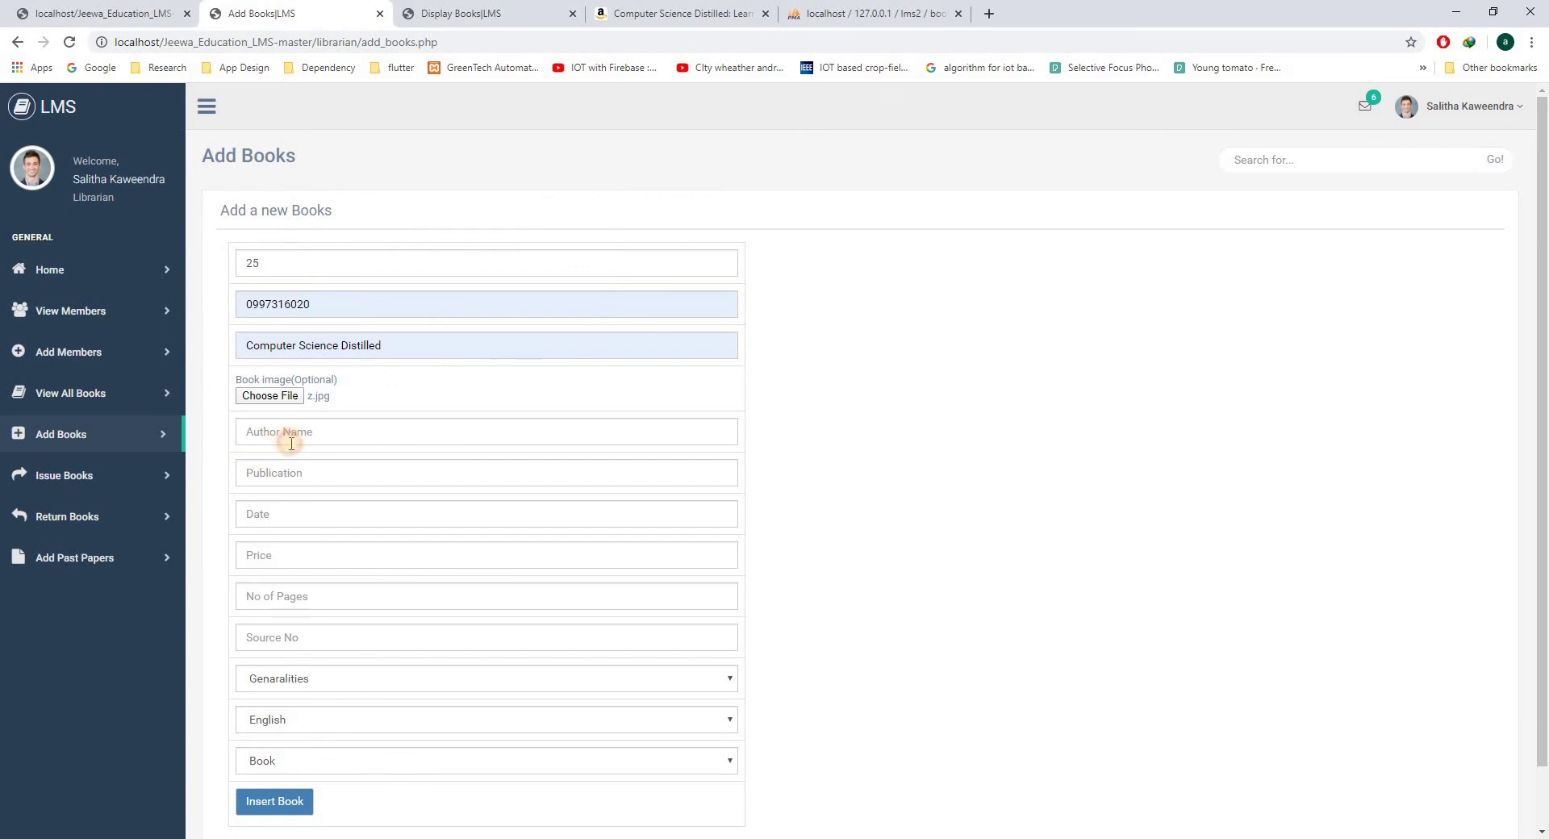
# - Fill author Filho, publisher Code Energy LLC, date January 17, 2017, price 500, 100 pages
pyautogui.click(291, 444)
pyautogui.click(294, 468)
pyautogui.click(303, 476)
pyautogui.click(302, 510)
pyautogui.click(298, 520)
pyautogui.click(290, 550)
pyautogui.click(294, 556)
pyautogui.click(295, 592)
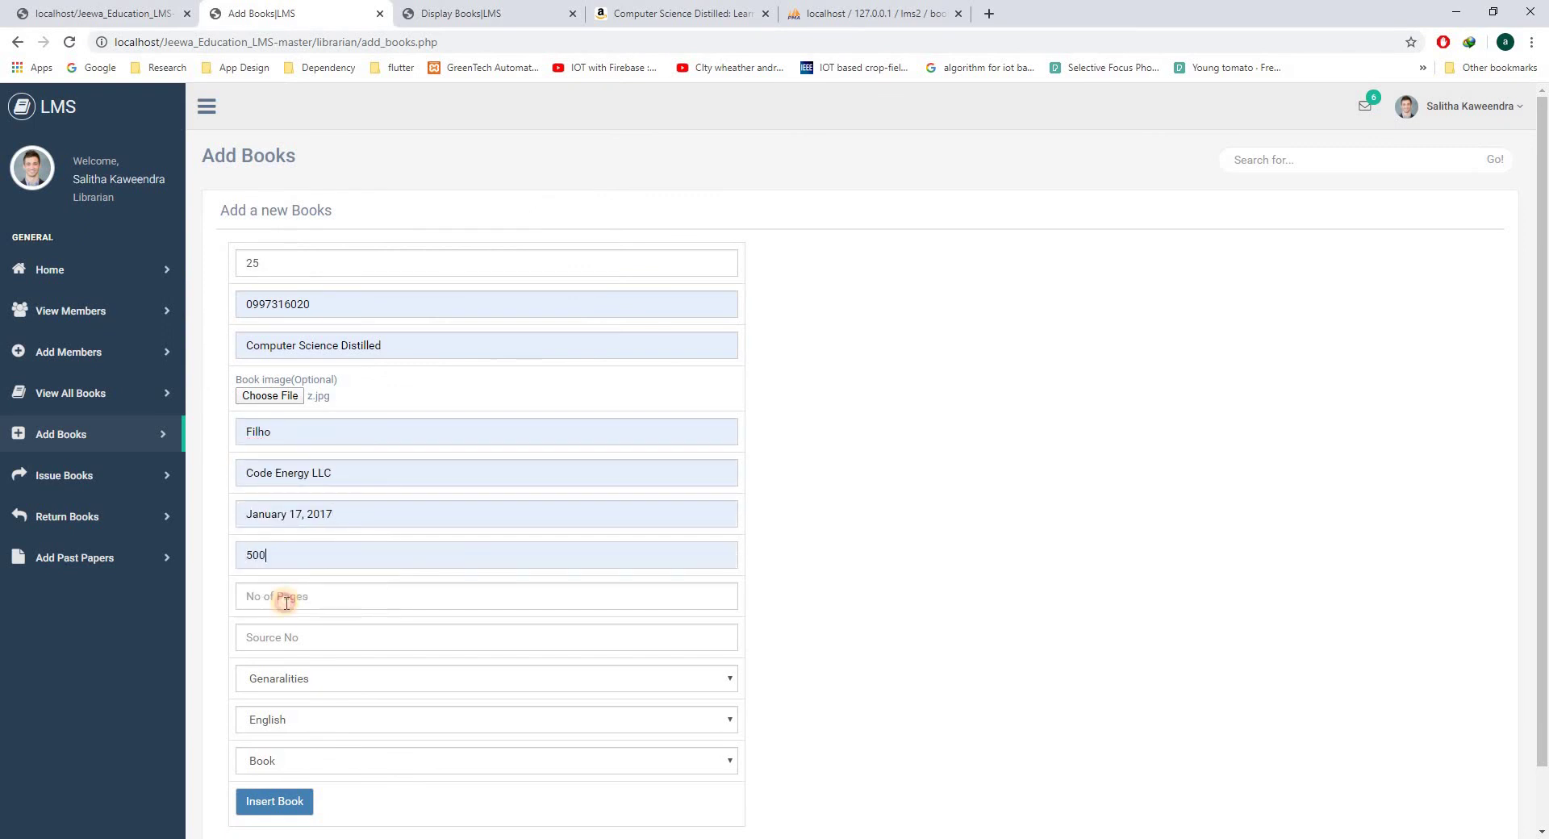
pyautogui.click(287, 607)
pyautogui.click(276, 626)
pyautogui.scroll(-1, 384, 542)
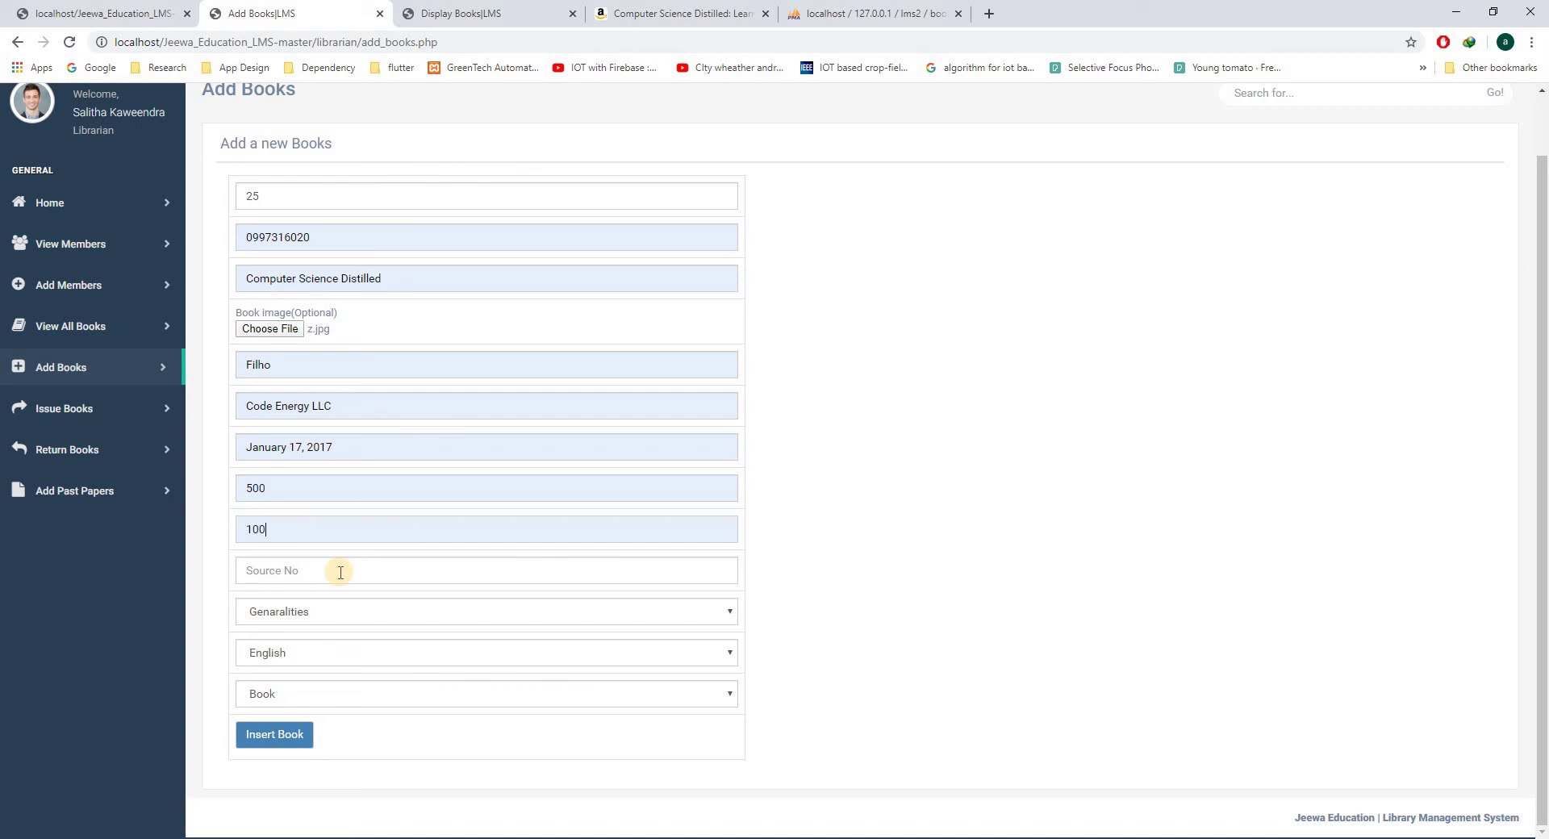
# - Set the source number to 12 and the category to Technology
pyautogui.click(297, 570)
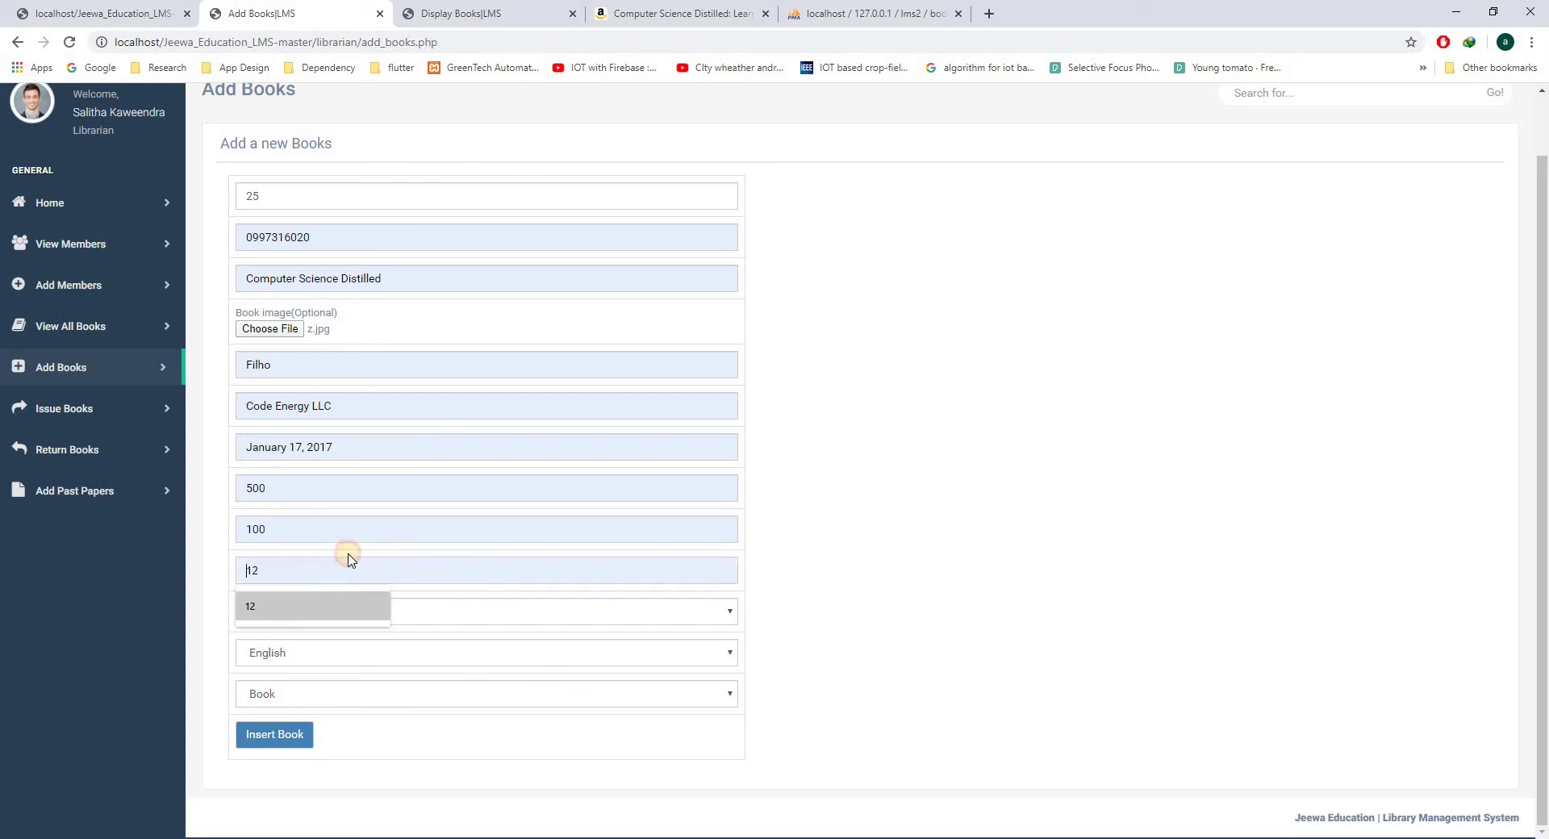
pyautogui.click(291, 609)
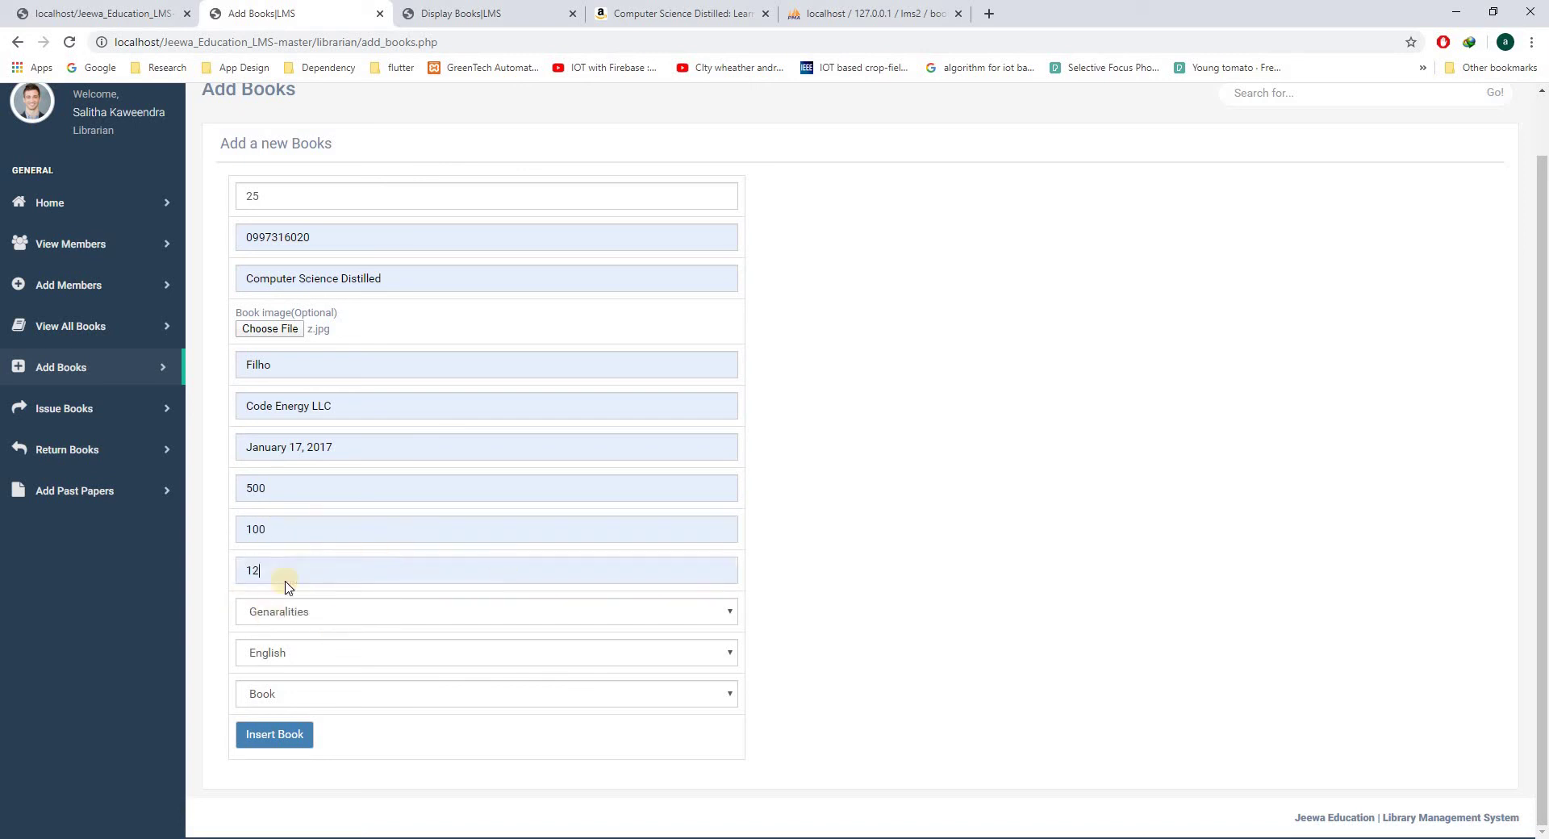
pyautogui.click(387, 616)
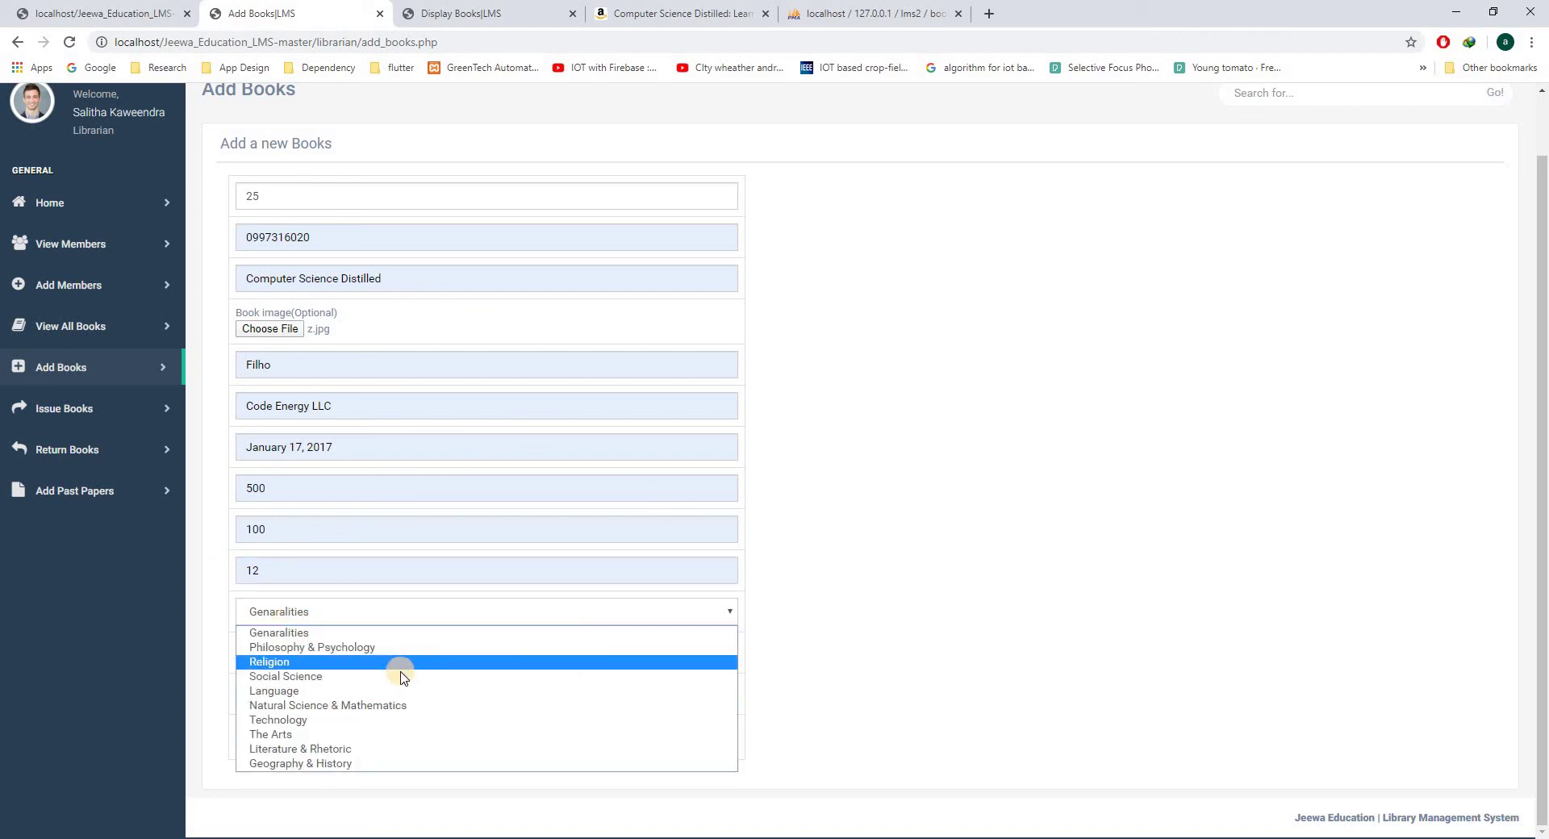
pyautogui.click(357, 721)
# - Keep the language as English and the material type as Book
pyautogui.click(309, 662)
pyautogui.click(397, 638)
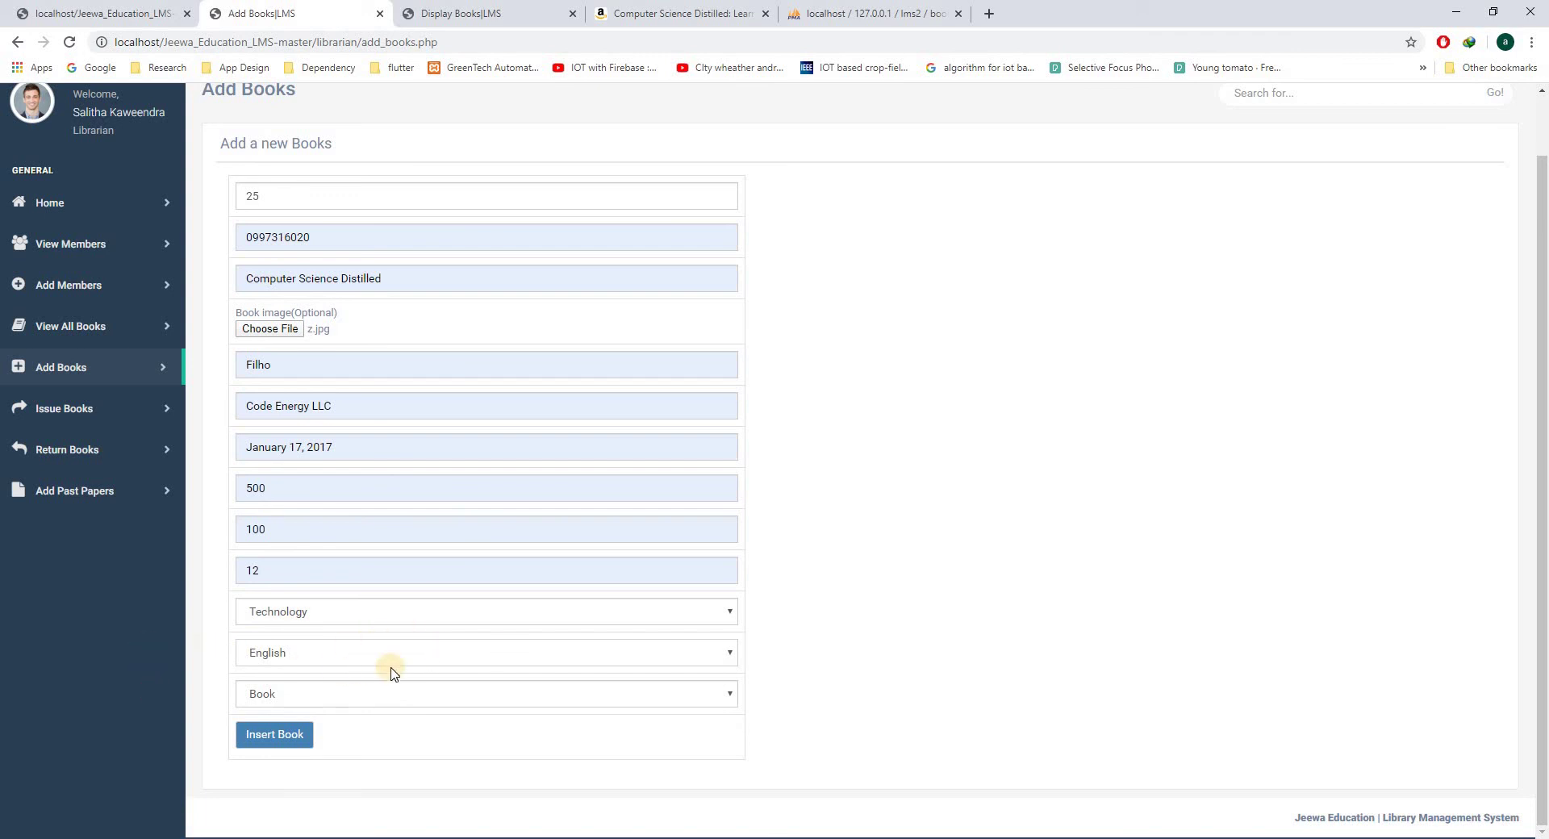
pyautogui.click(290, 700)
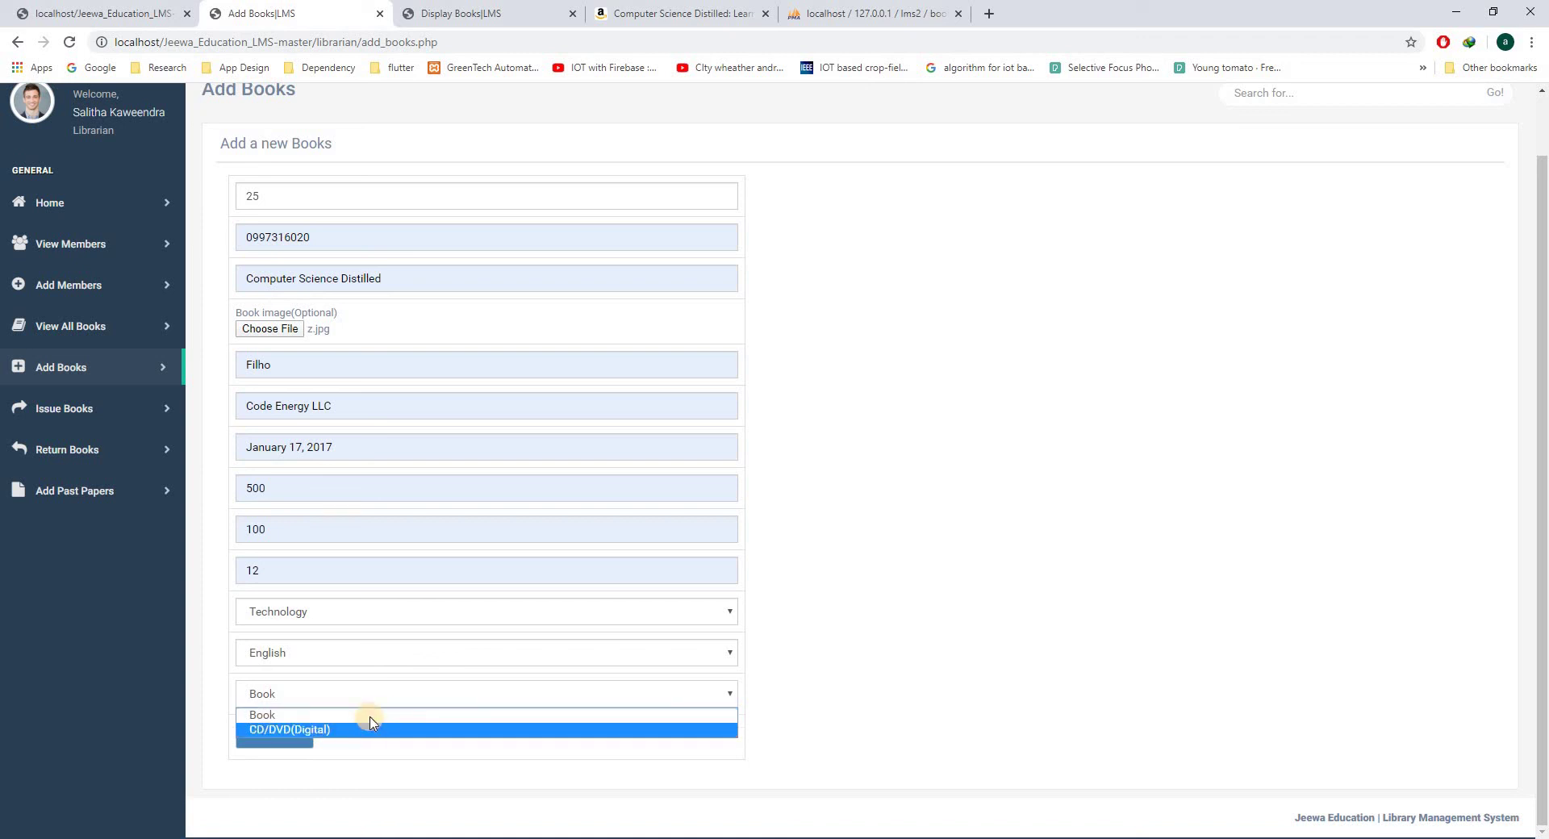
pyautogui.click(408, 711)
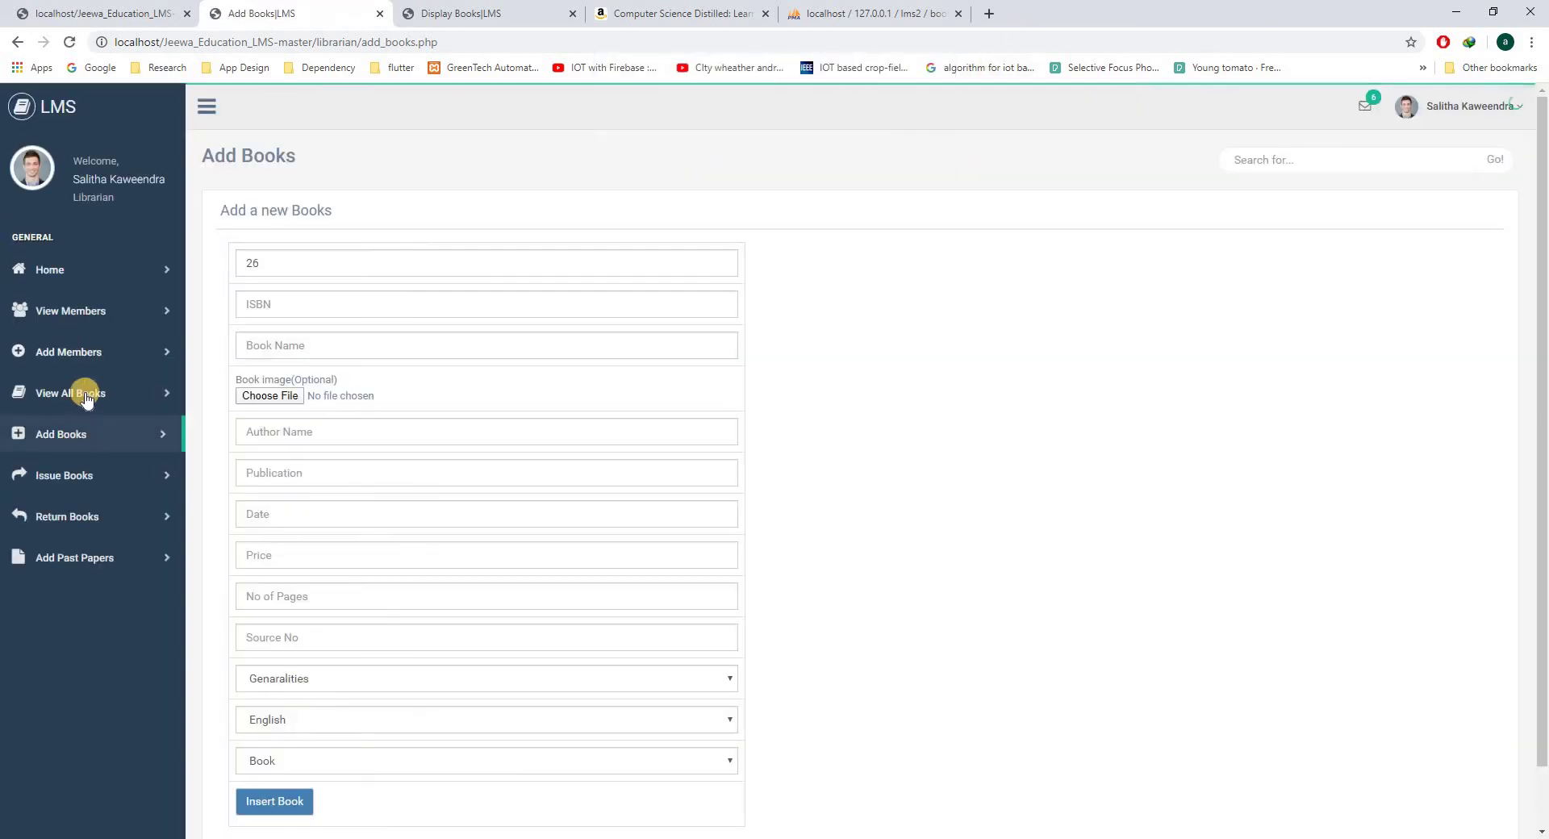
# - Open Computer Science Distilled (accession 25) from catalogue page 2 to view its details
pyautogui.click(87, 379)
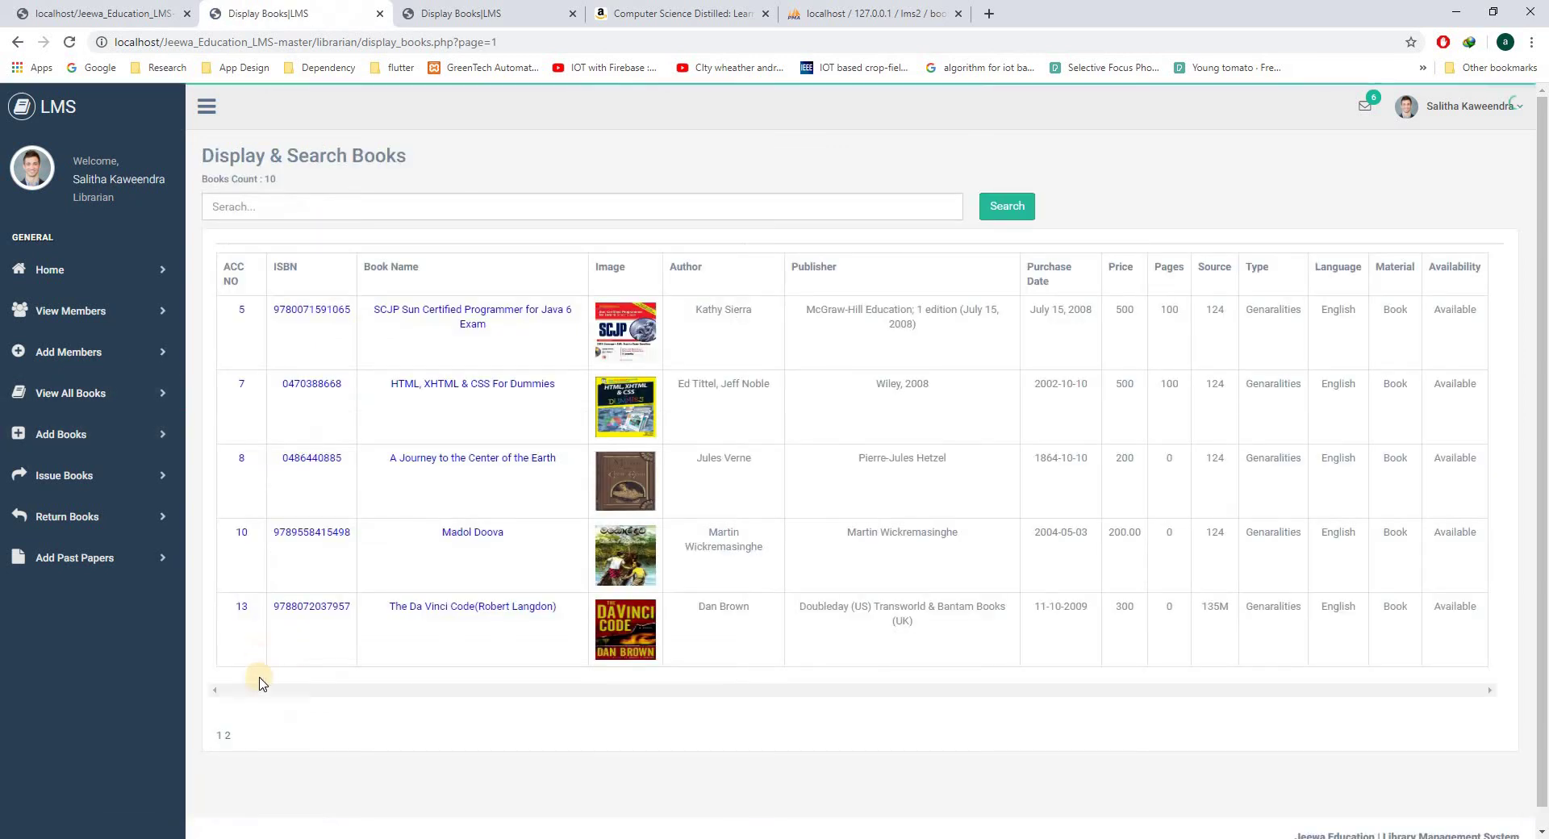
pyautogui.click(227, 738)
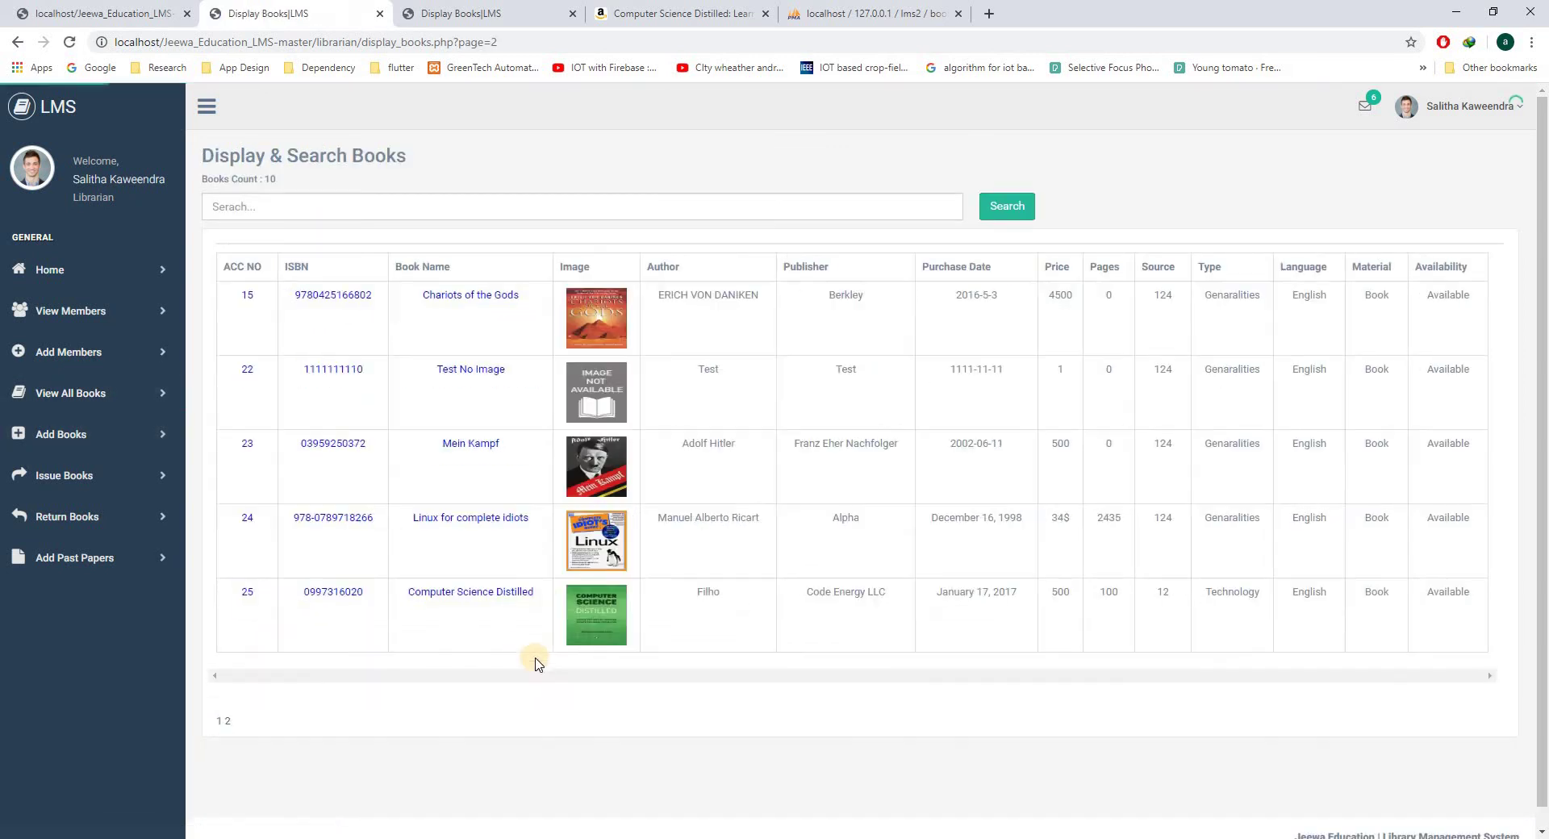
pyautogui.click(517, 593)
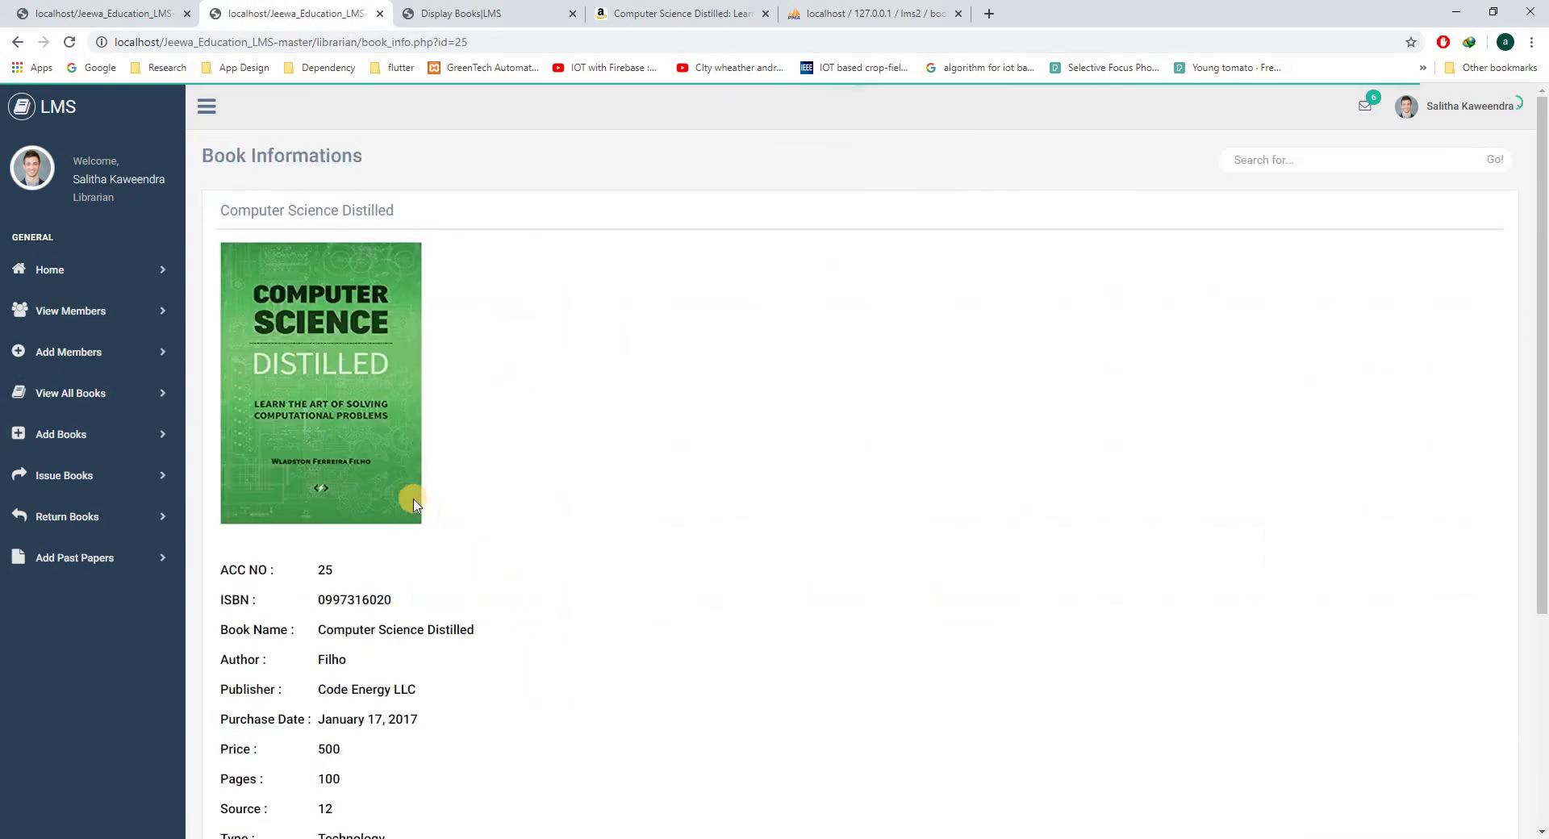
pyautogui.scroll(-3, 572, 528)
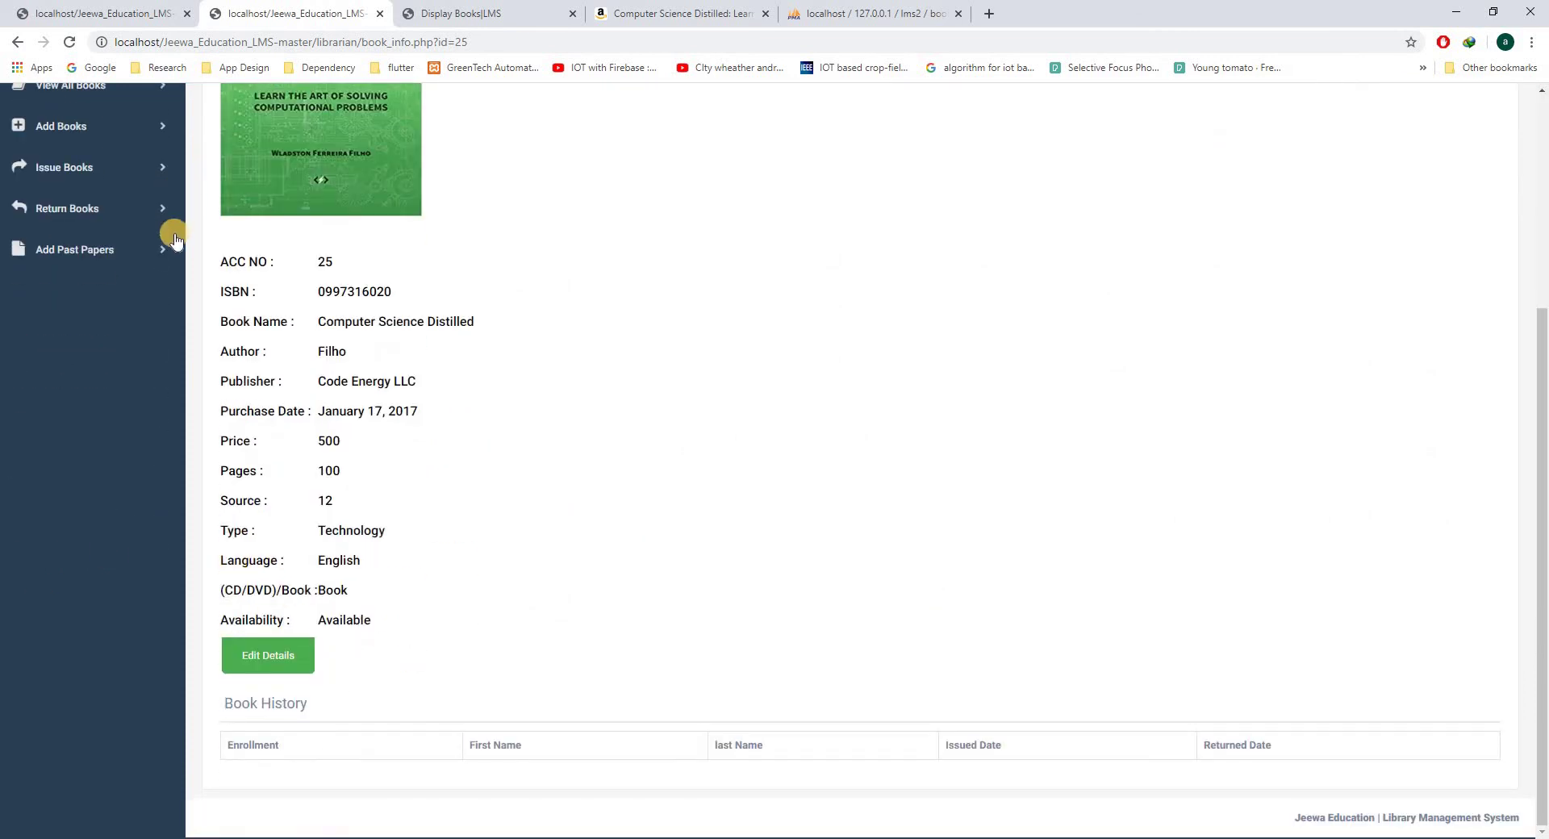
pyautogui.scroll(3, 135, 432)
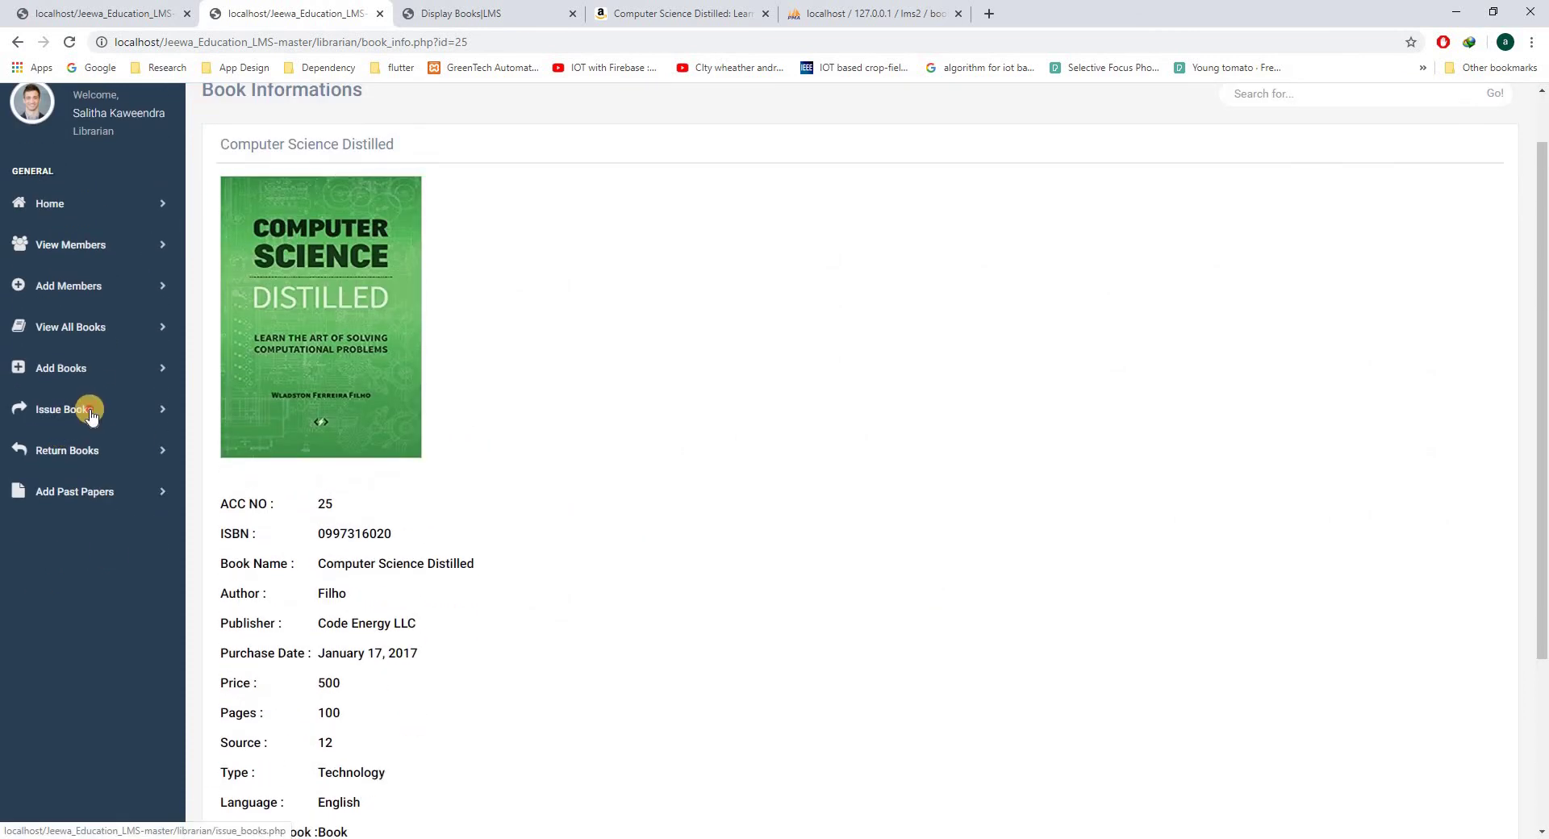
# - On the Issue Books page, look up the student by enrollment number and select the book ID field
pyautogui.click(88, 409)
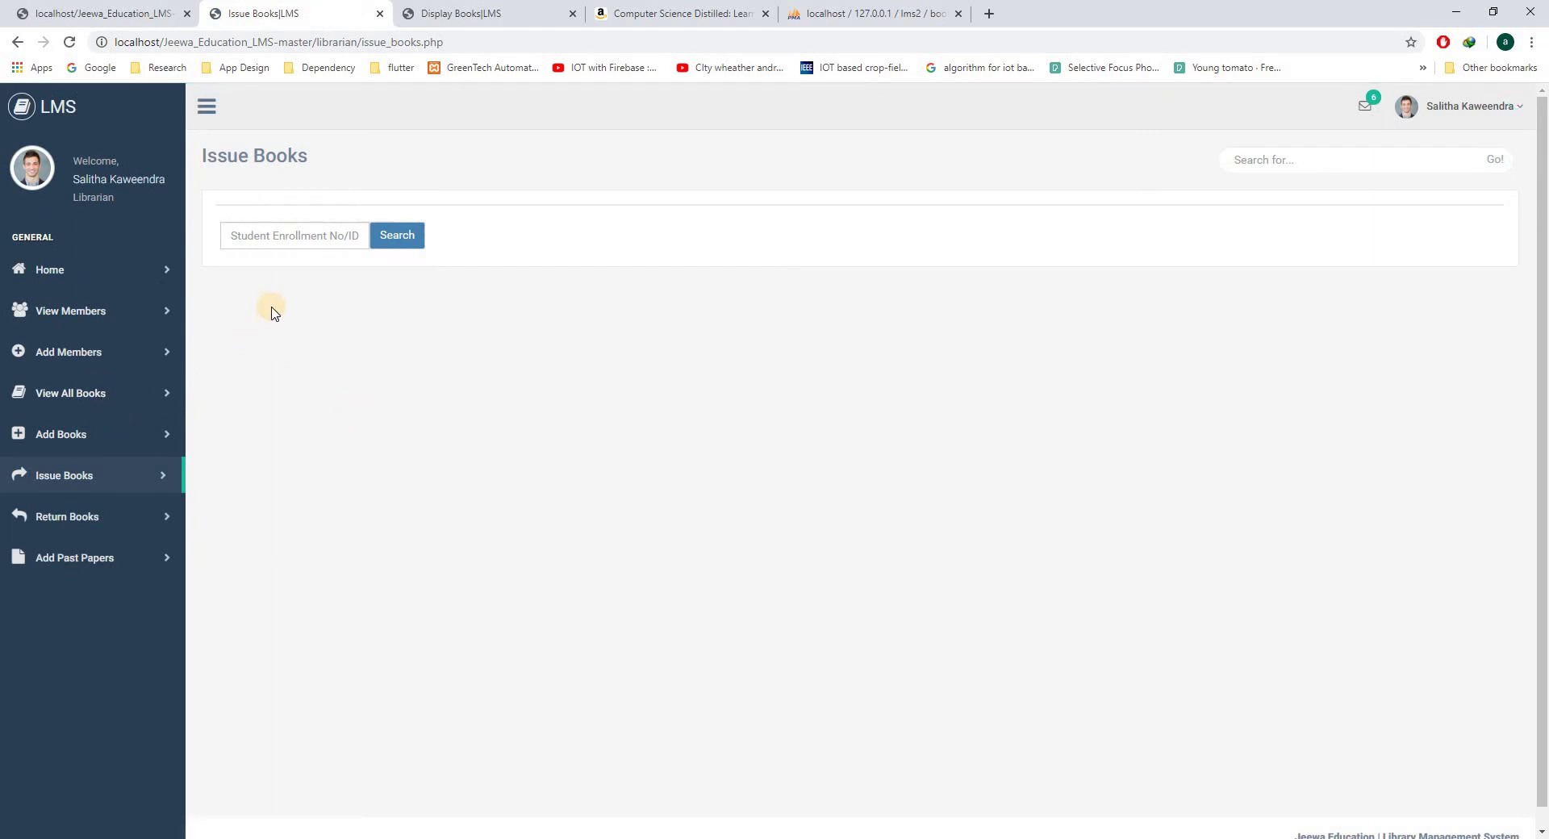
pyautogui.click(319, 231)
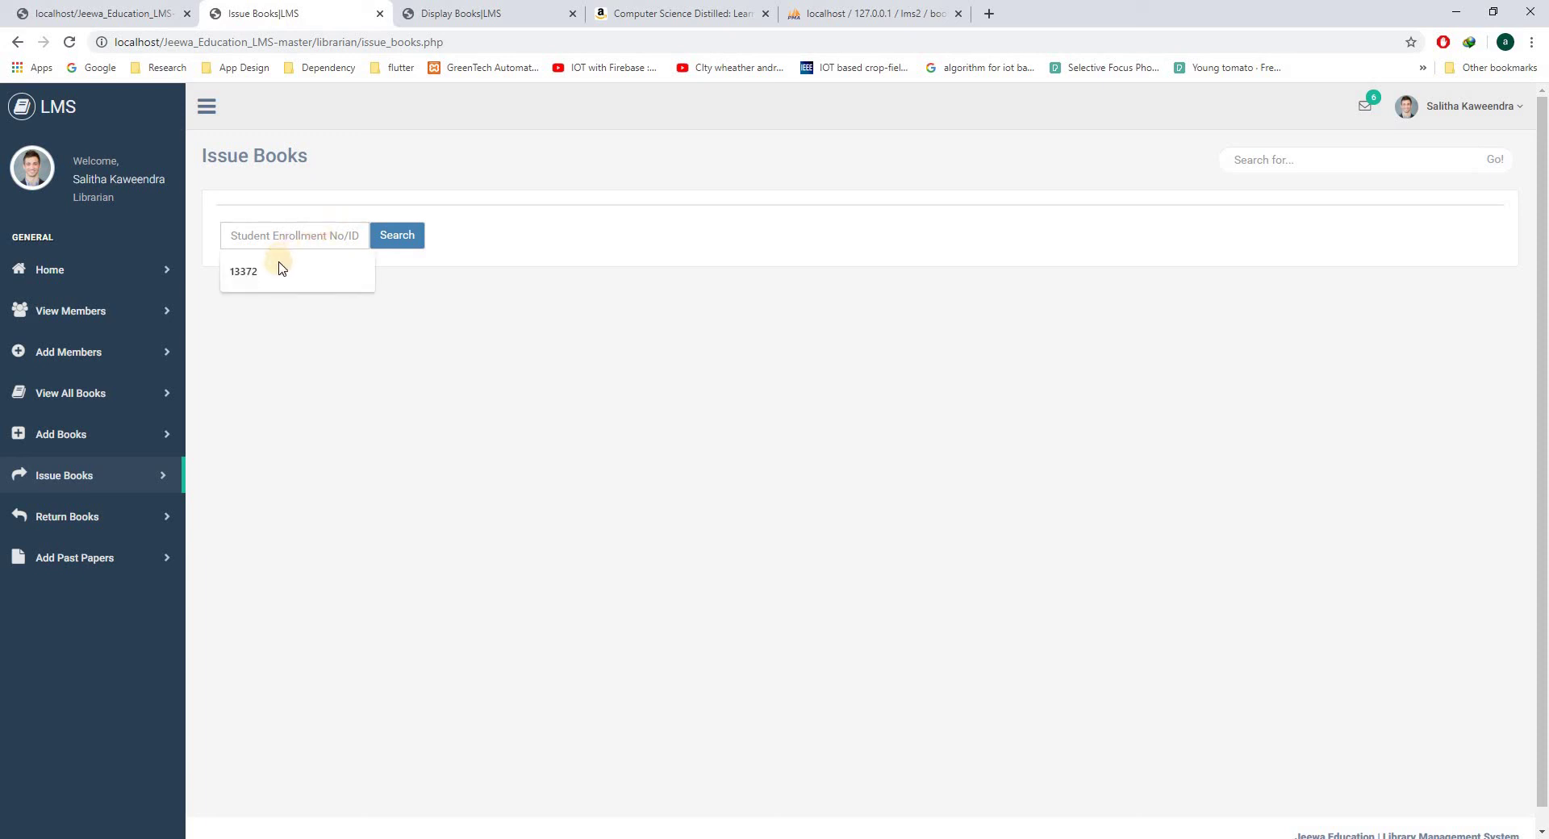
pyautogui.click(361, 266)
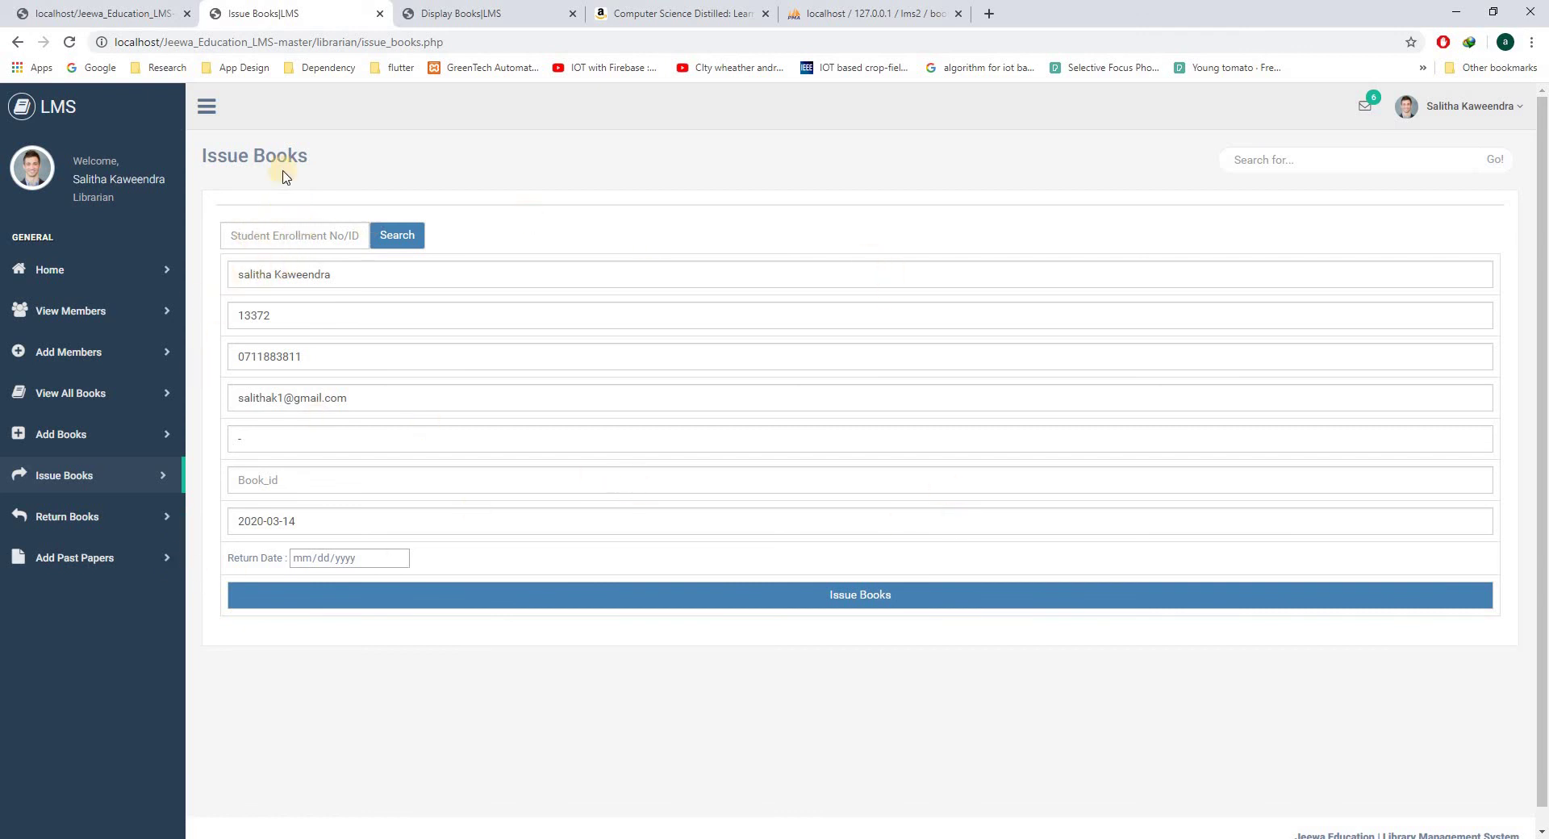
pyautogui.click(275, 481)
# - Set the return date to 21 March 2020, then move to the Return Books page
pyautogui.click(400, 557)
pyautogui.click(477, 666)
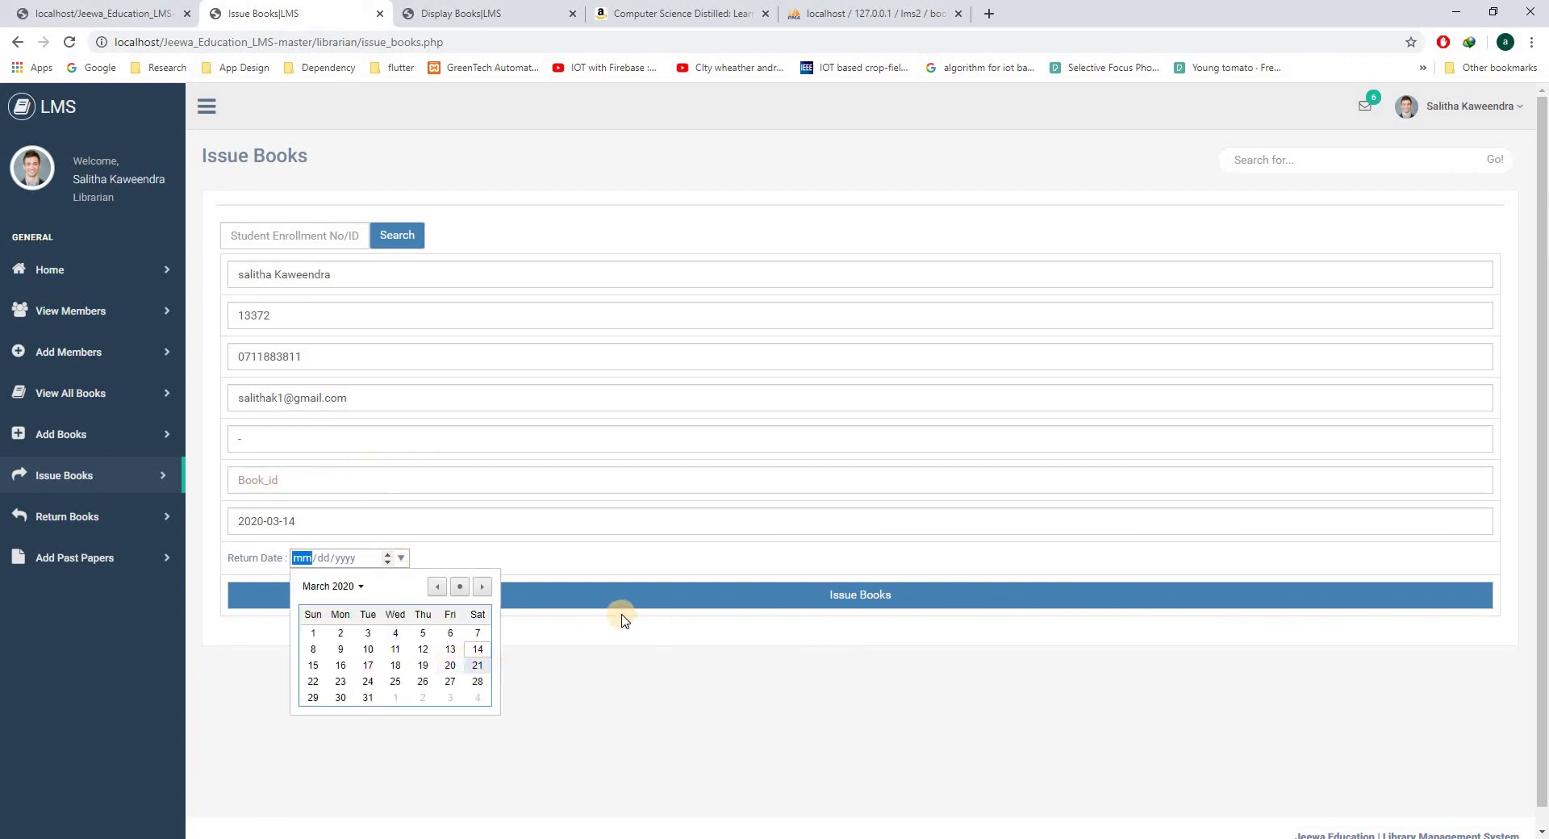
pyautogui.press('Return')
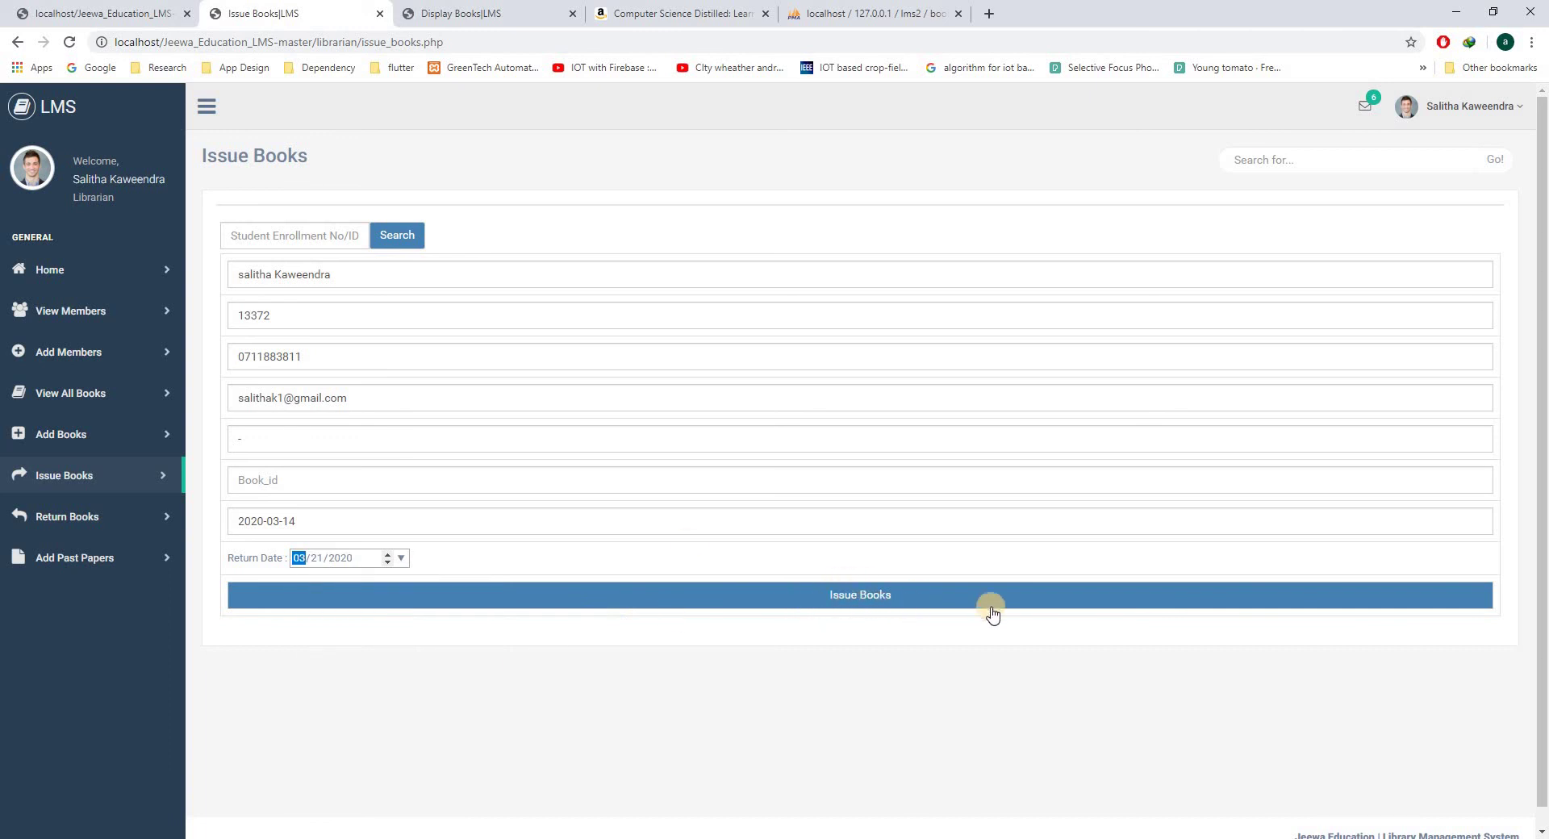
pyautogui.click(121, 522)
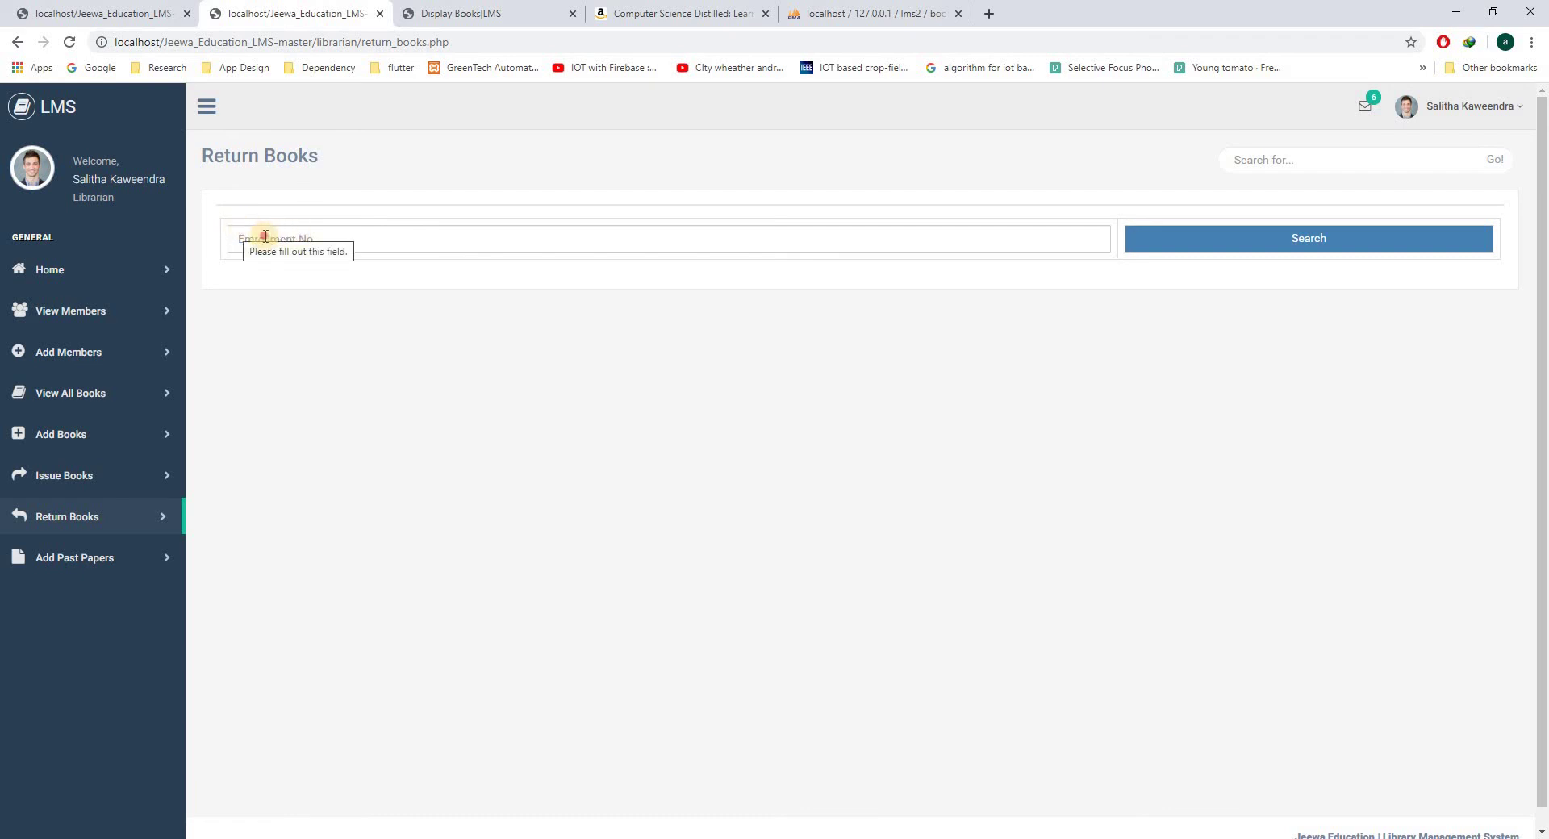
# - Select the empty Enrollment No search field on the Return Books page
pyautogui.click(265, 236)
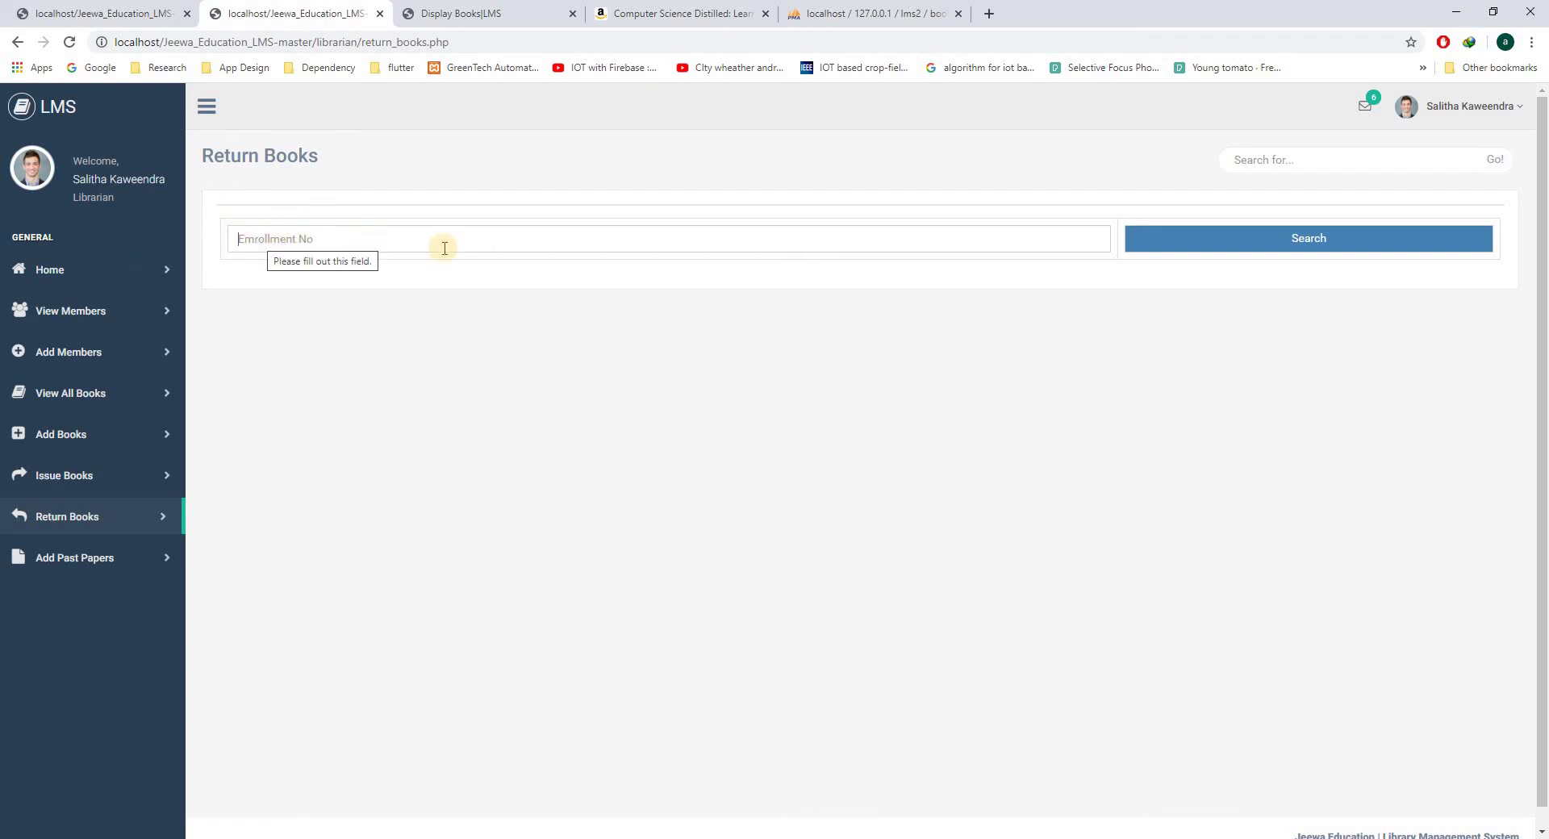